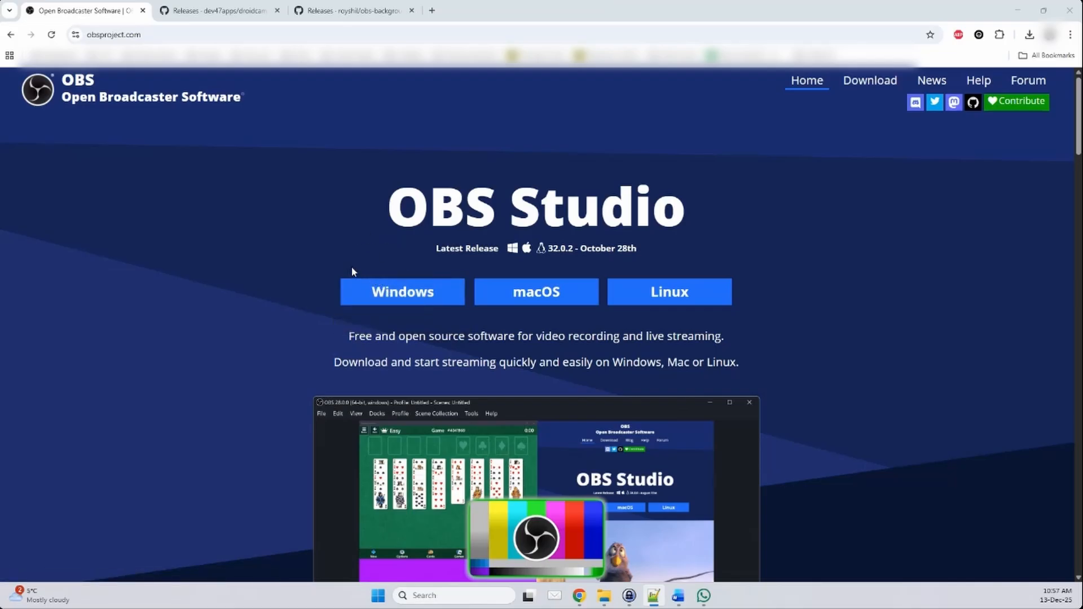
# - Download the OBS Studio 32.0.2 installer for Windows and install it in C:\Program Files\obs-studio, launching the program on completion
pyautogui.click(434, 294)
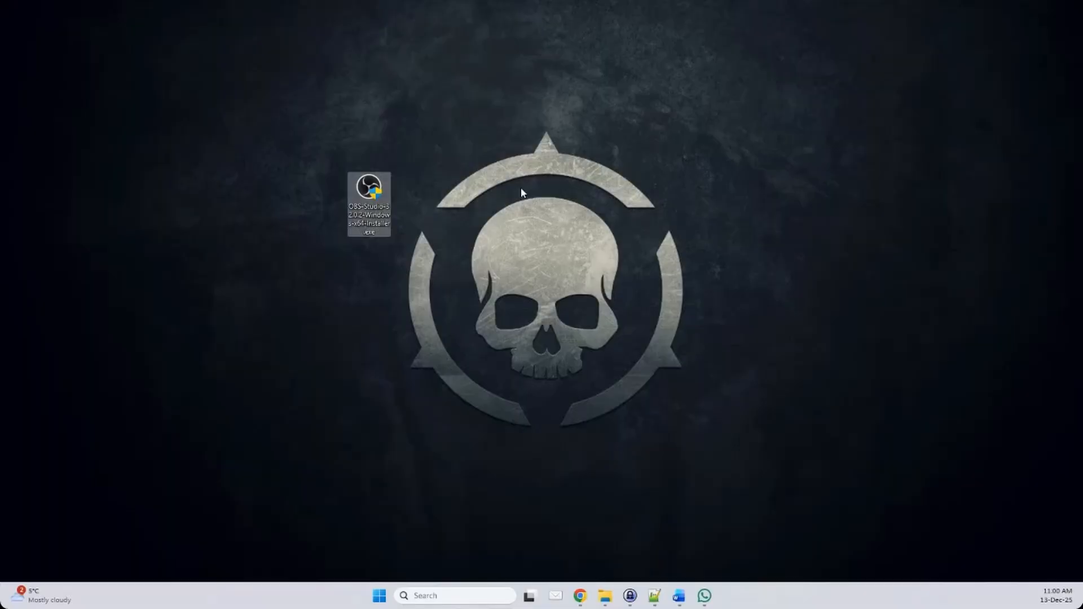
pyautogui.click(445, 204)
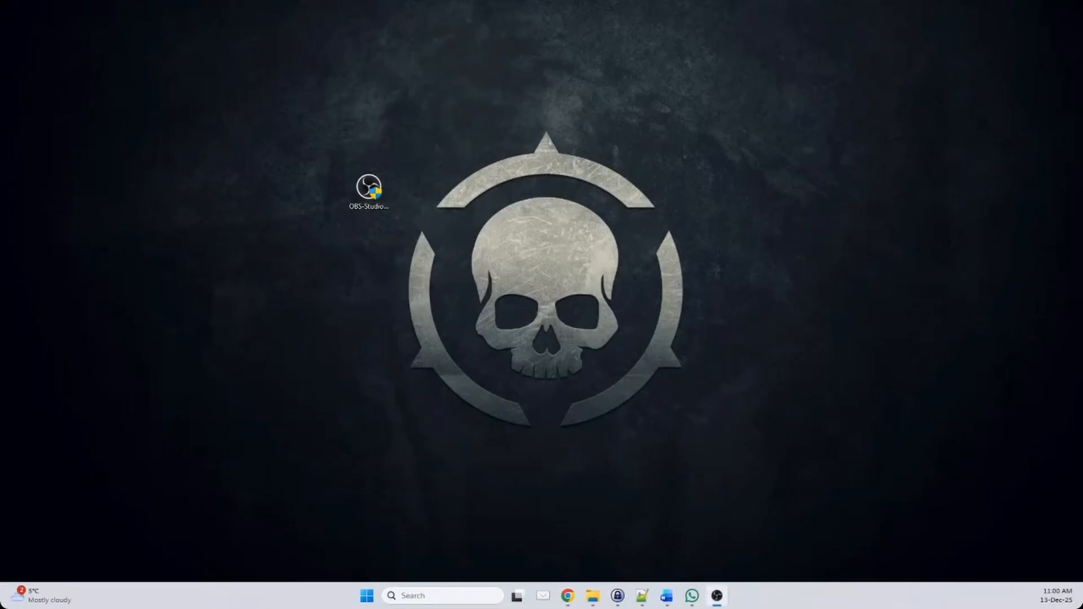
pyautogui.moveTo(504, 216); pyautogui.dragTo(562, 177)
pyautogui.click(629, 364)
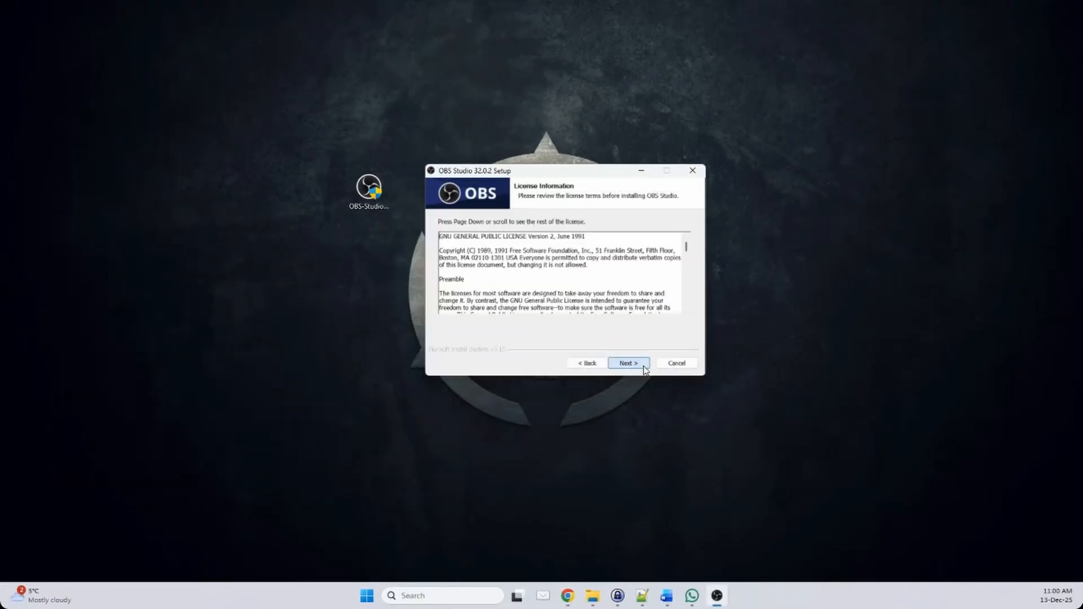
pyautogui.click(629, 364)
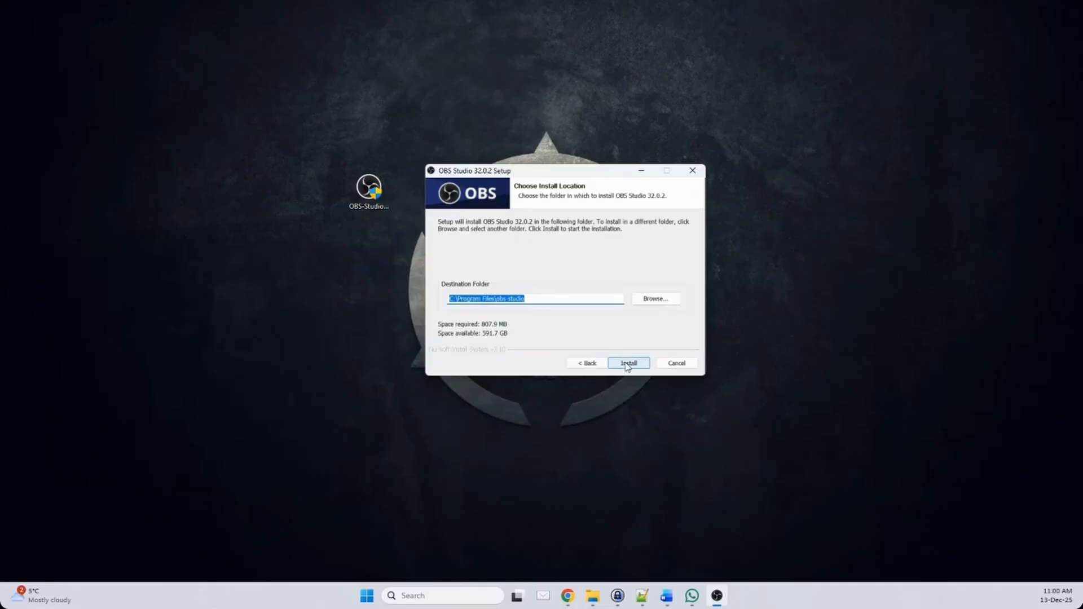
pyautogui.click(627, 365)
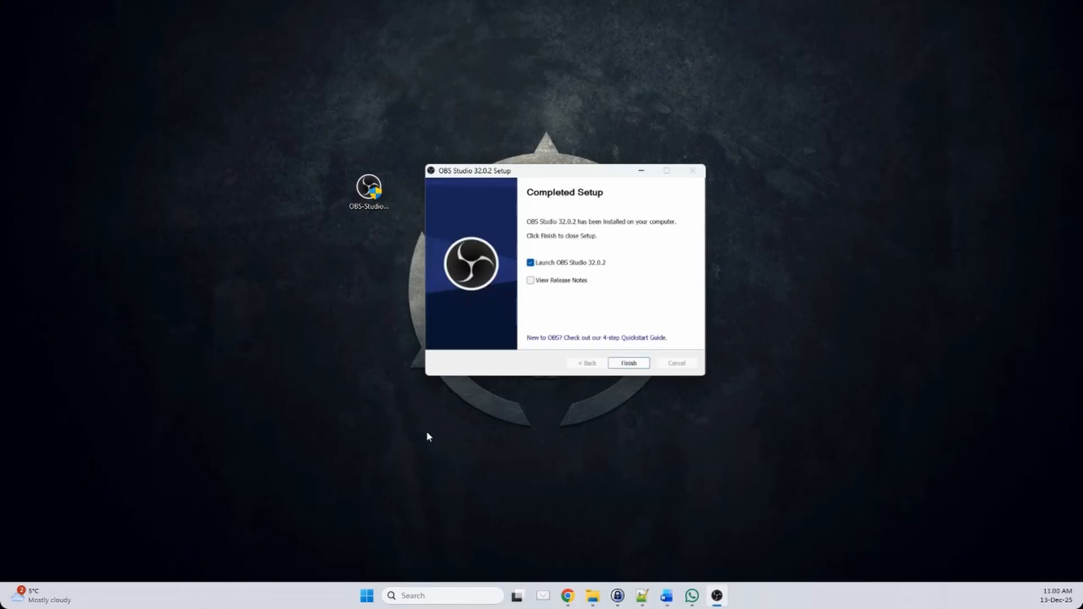
pyautogui.click(629, 363)
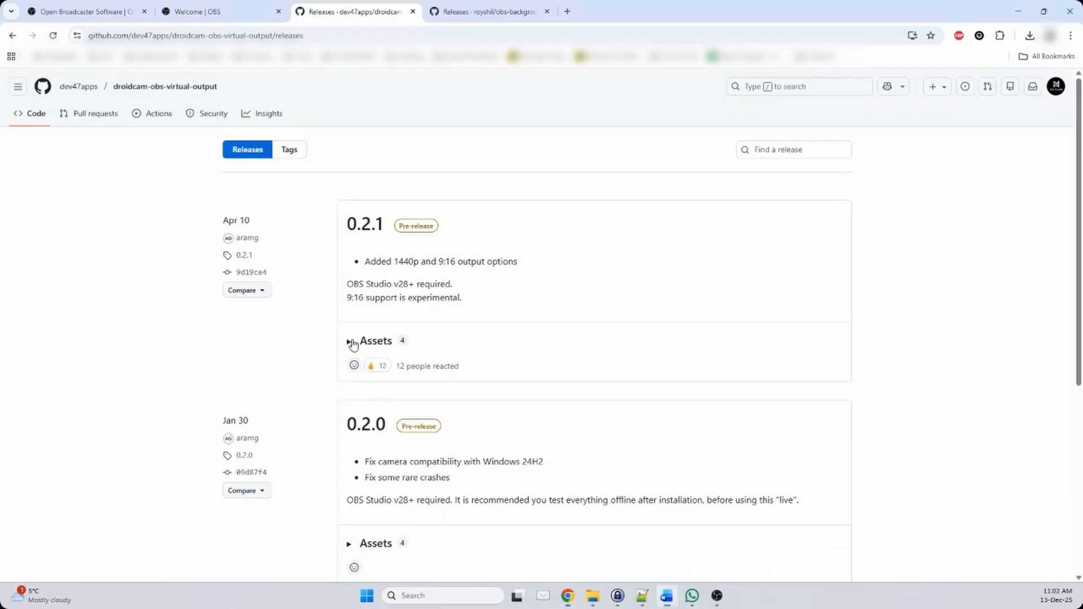
# - Download DroidCam.Drivers.7.1.1.exe and DroidCam.OBSVirtualOut.Plugin.0.2.1.exe from the assets of the droidcam-obs-virtual-output 0.2.1 release
pyautogui.click(351, 341)
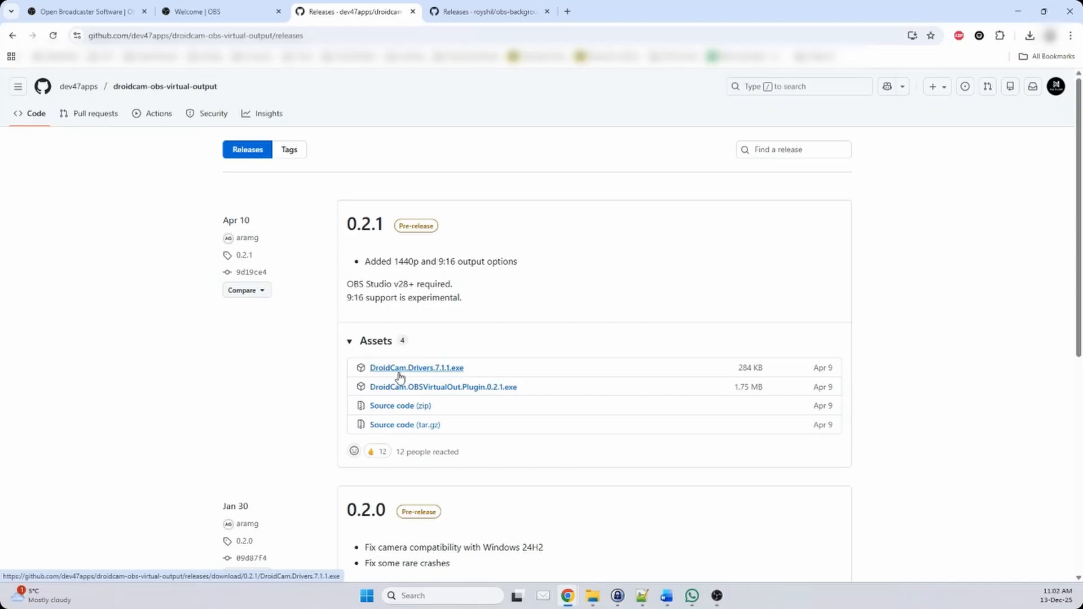
pyautogui.click(400, 375)
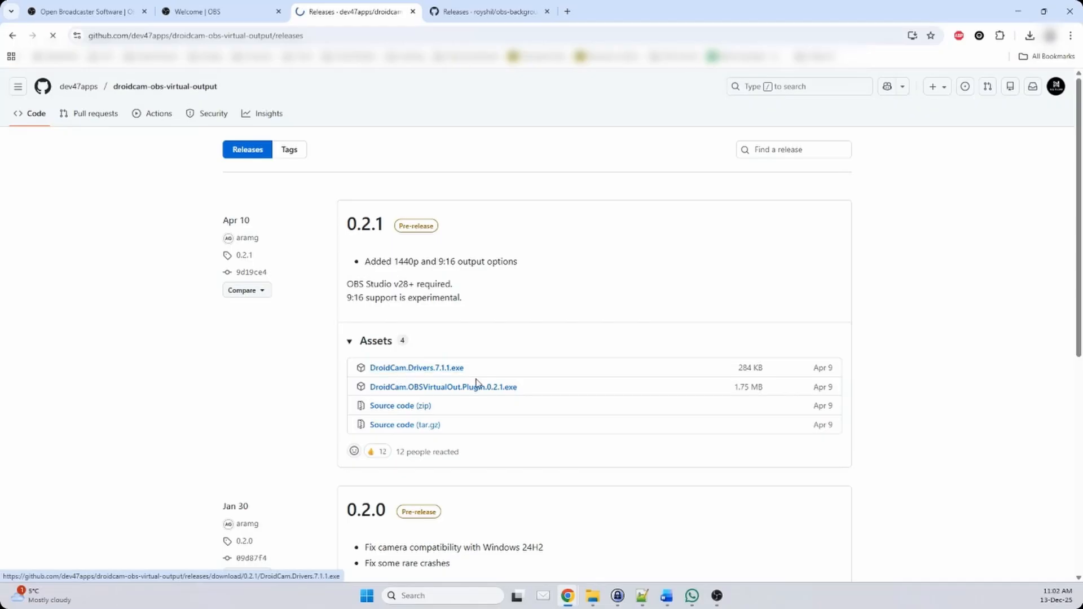
pyautogui.click(402, 388)
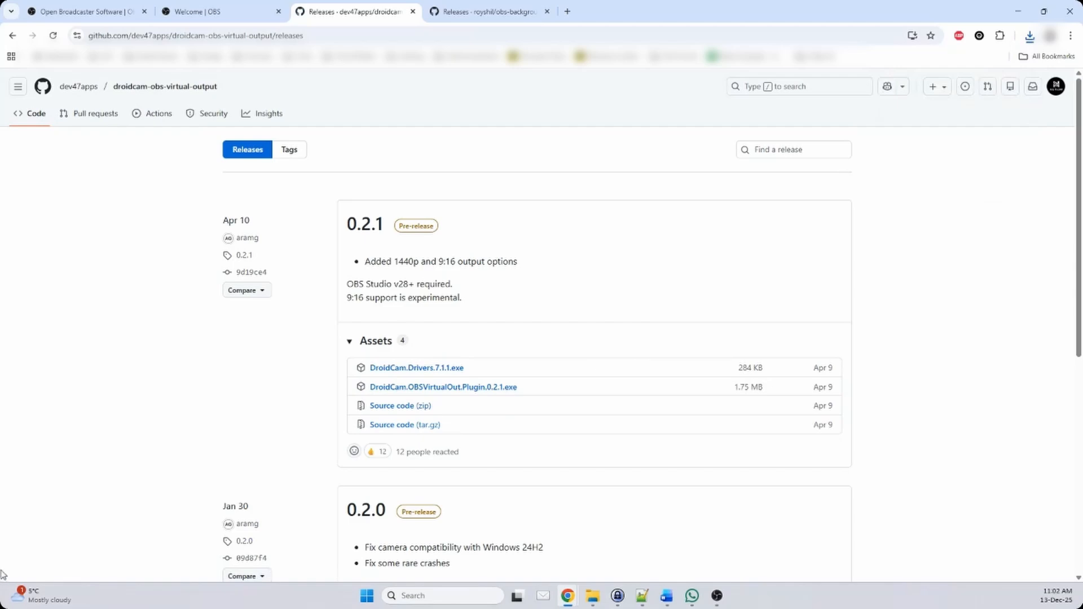
# - Install the DroidCam OBS Virtual Output Plugin 0.2.1 in the obs-studio program folder, accepting its license agreement
pyautogui.click(1018, 11)
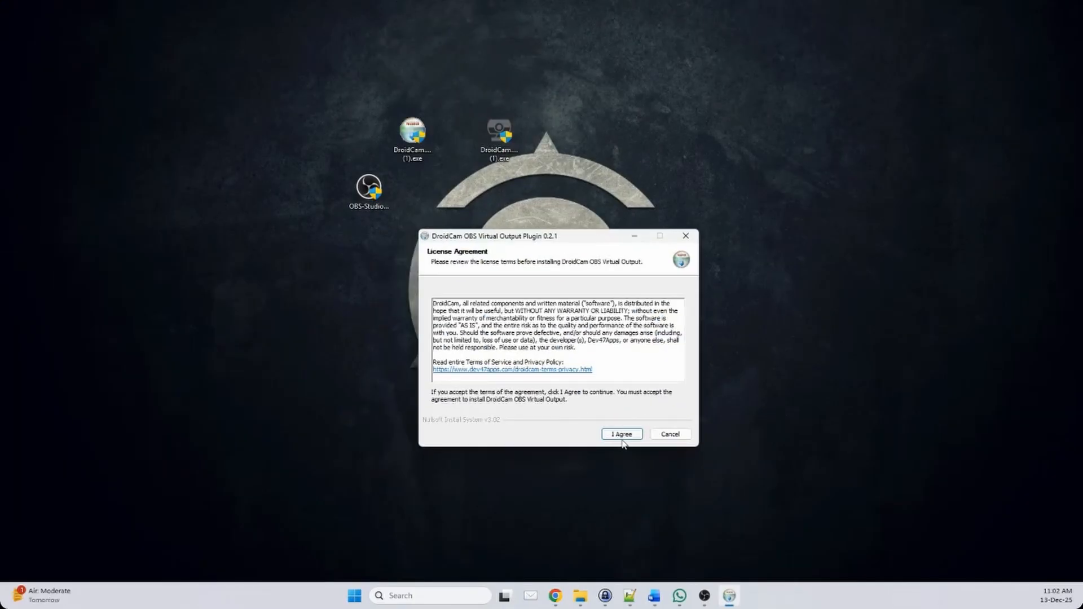
pyautogui.click(621, 437)
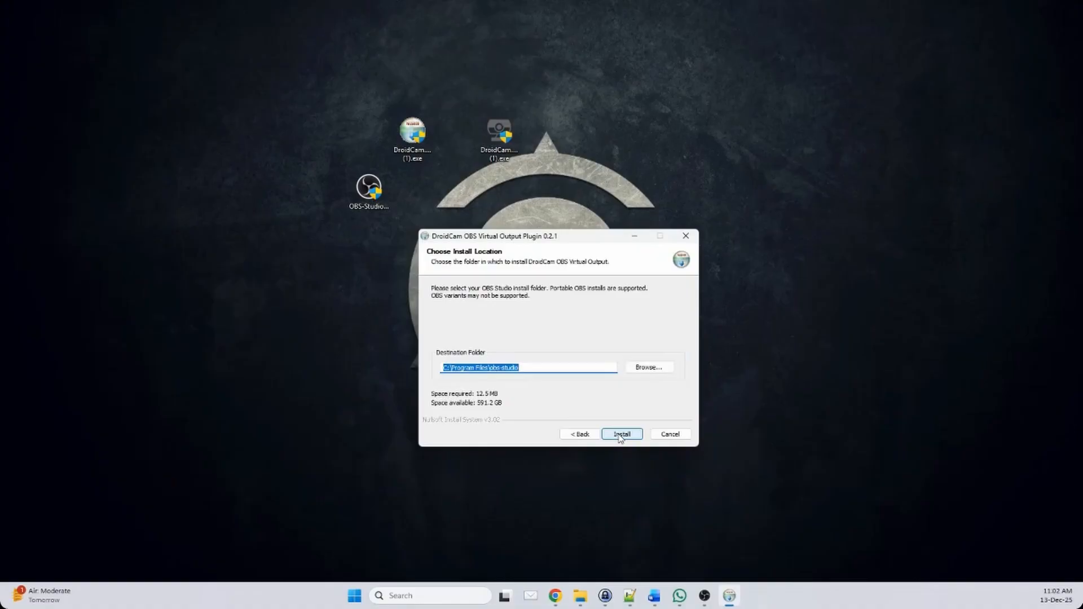
pyautogui.click(622, 435)
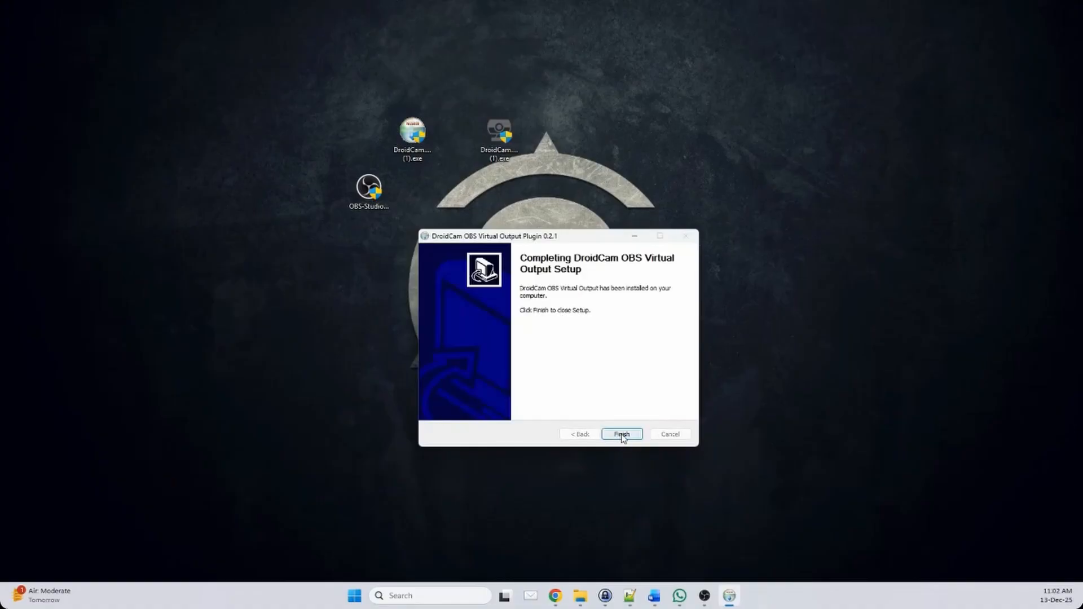
pyautogui.click(622, 436)
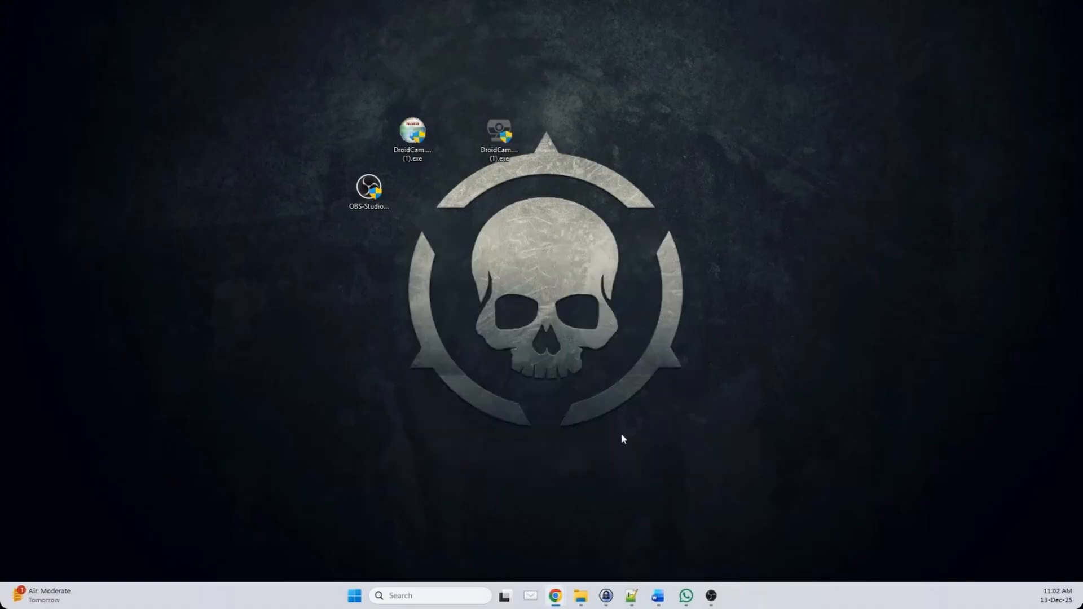
# - Install the DroidCam Audio & Video Drivers 7.1.1 from the desktop installer, accepting the license agreement
pyautogui.click(500, 142)
pyautogui.click(228, 308)
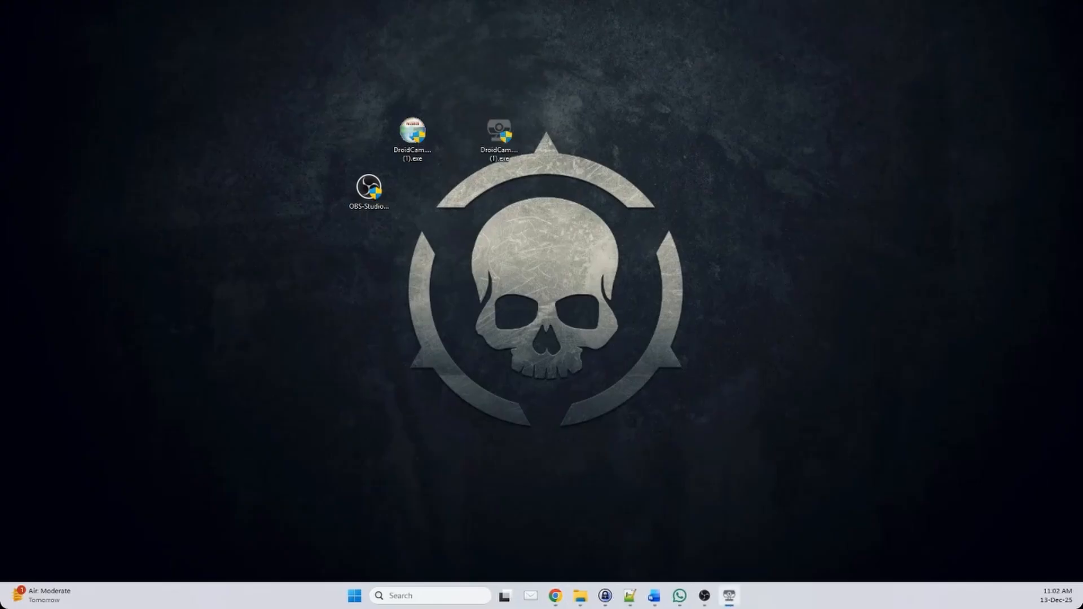
pyautogui.moveTo(535, 222); pyautogui.dragTo(612, 193)
pyautogui.click(636, 393)
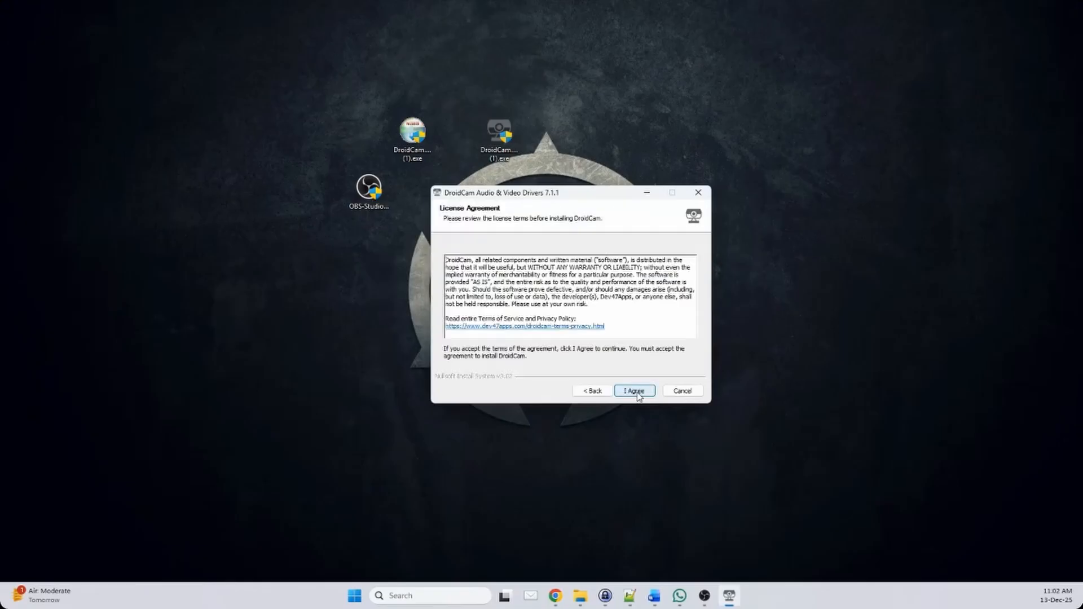
pyautogui.click(635, 392)
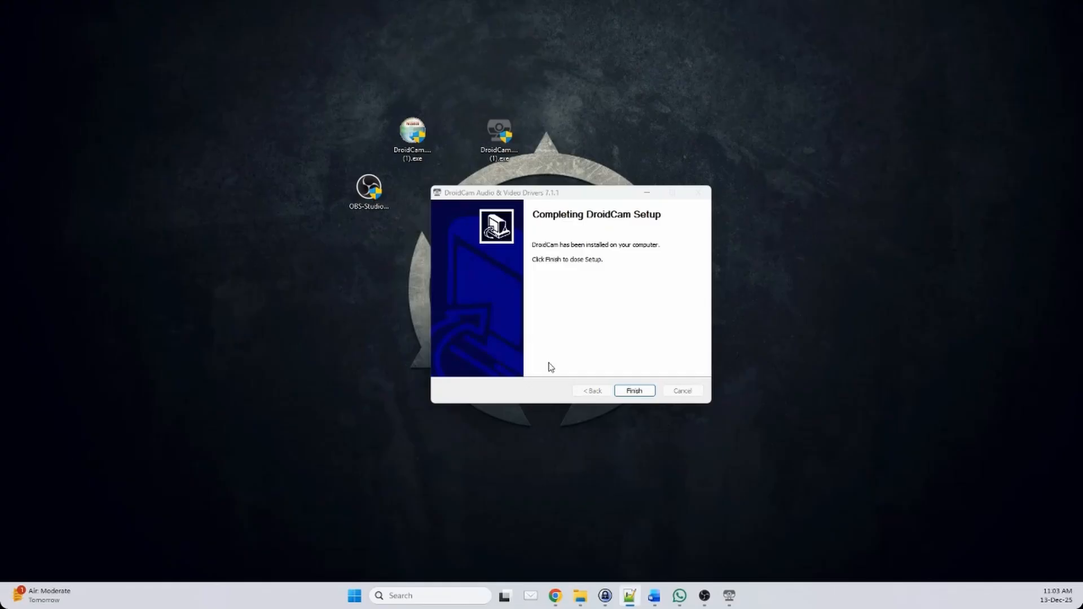
pyautogui.click(635, 390)
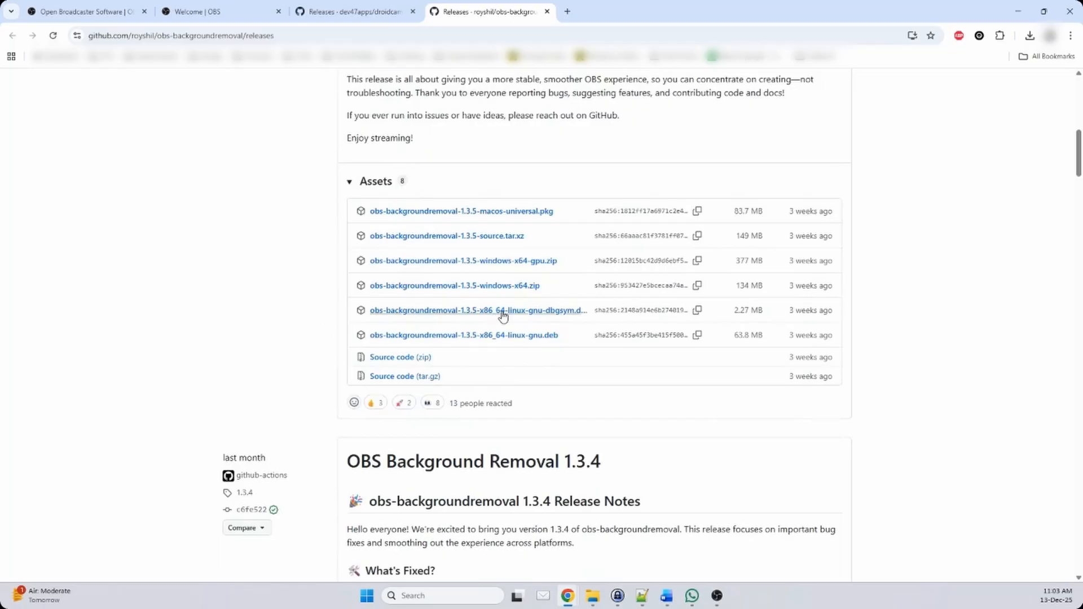
# - Download obs-backgroundremoval-1.3.5-windows-x64.zip and extract it into a folder of the same name on the desktop
pyautogui.click(504, 289)
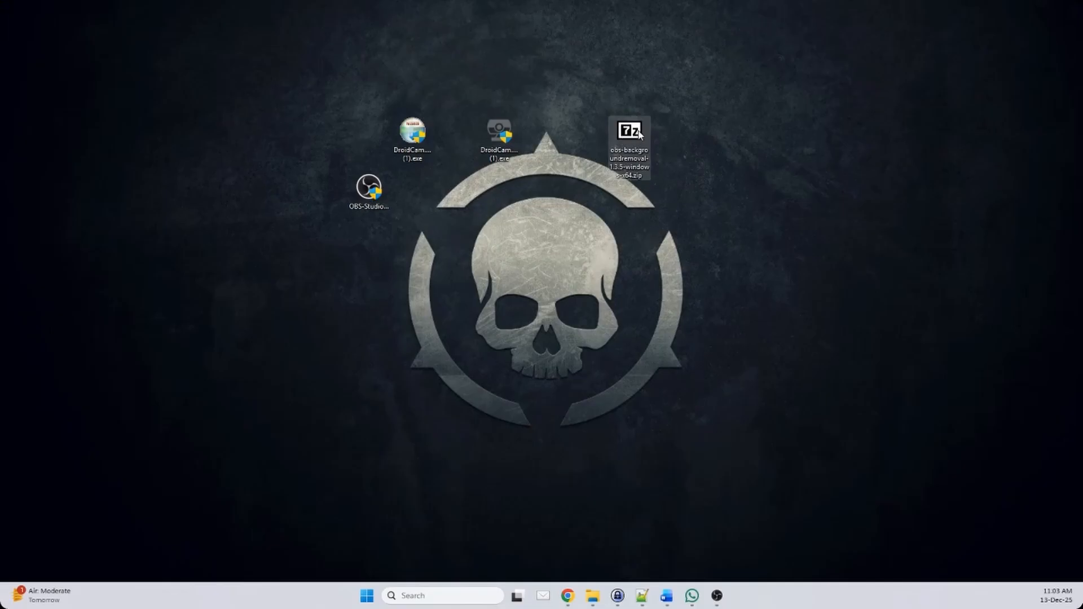
pyautogui.rightClick(640, 133)
pyautogui.click(733, 229)
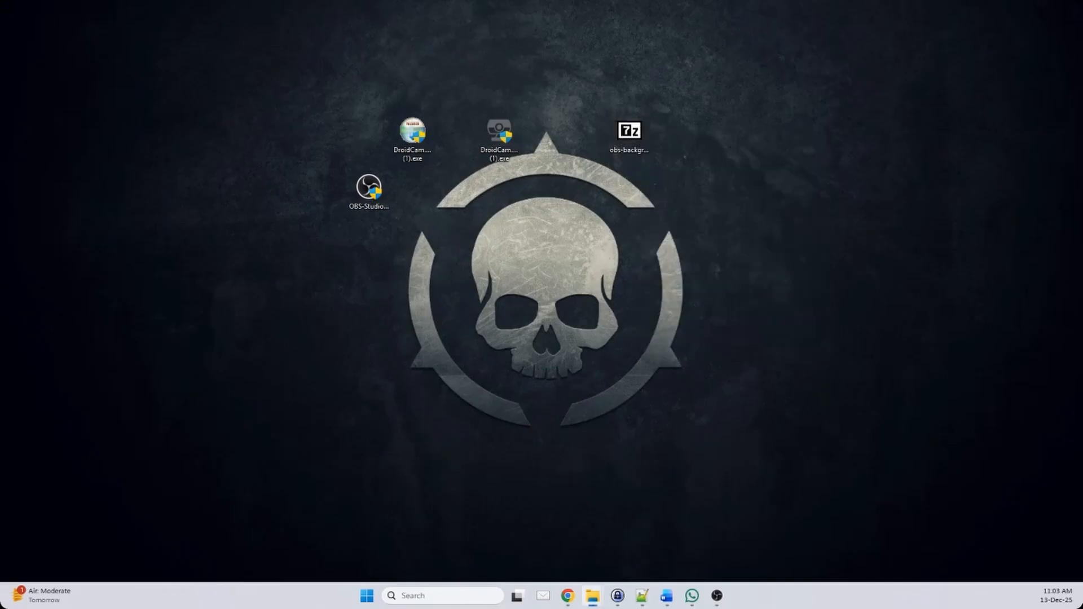
pyautogui.moveTo(498, 247); pyautogui.dragTo(558, 247)
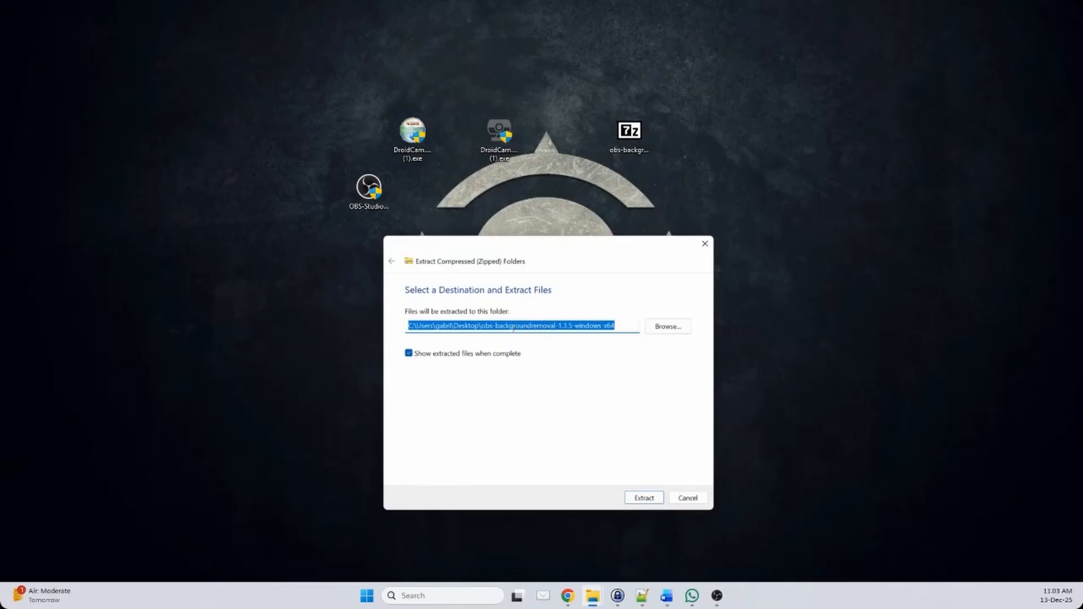
pyautogui.click(644, 498)
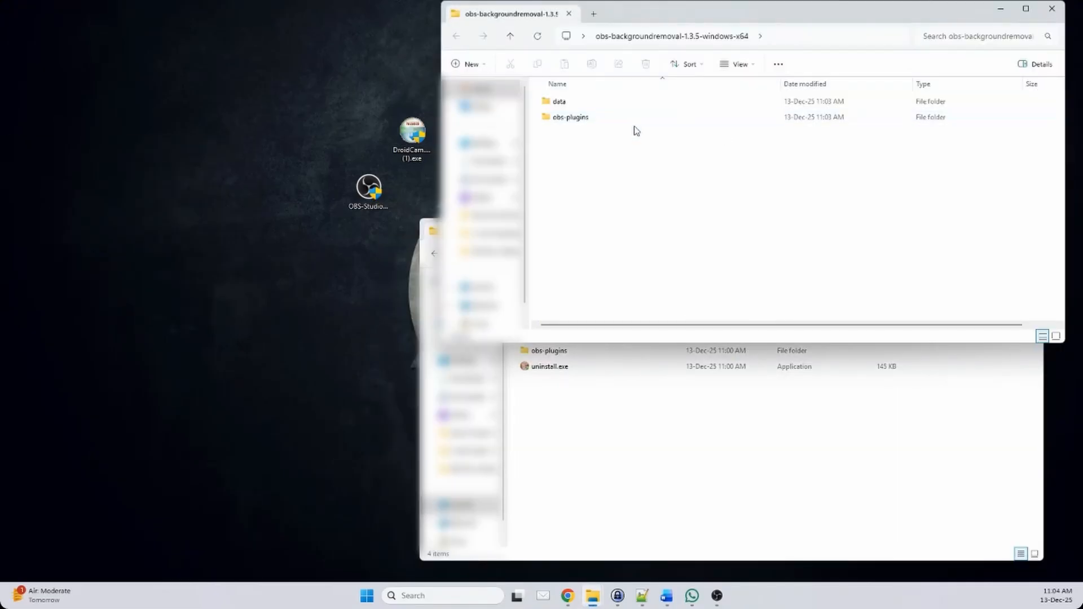
# - Move the extracted data and obs-plugins folders into Program Files\obs-studio, granting administrator permission for all current items
pyautogui.moveTo(643, 148); pyautogui.dragTo(556, 98)
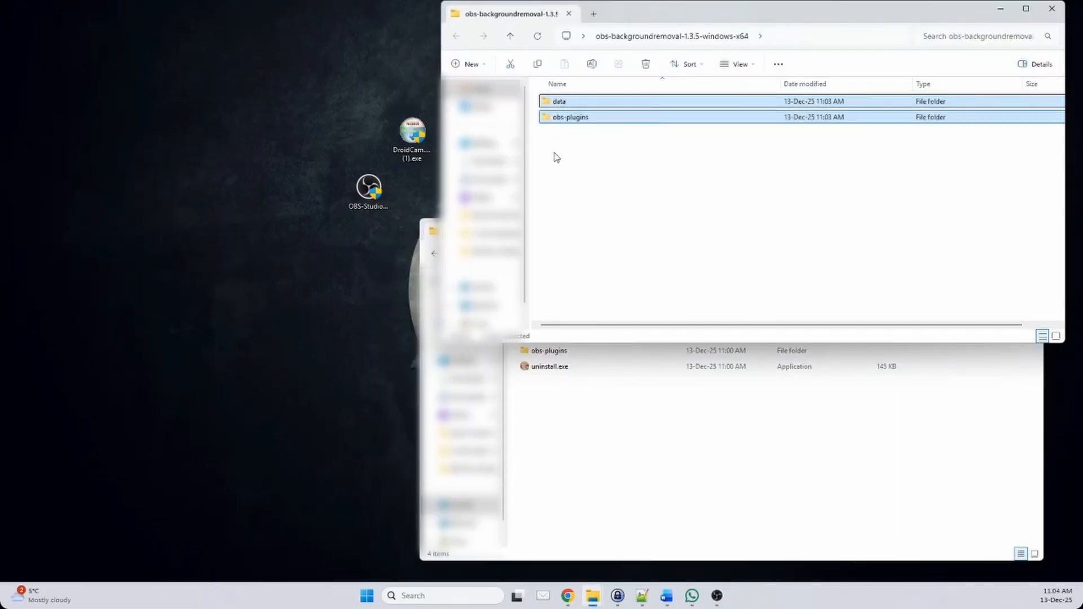
pyautogui.click(605, 476)
pyautogui.hotkey('ctrl', 'v')
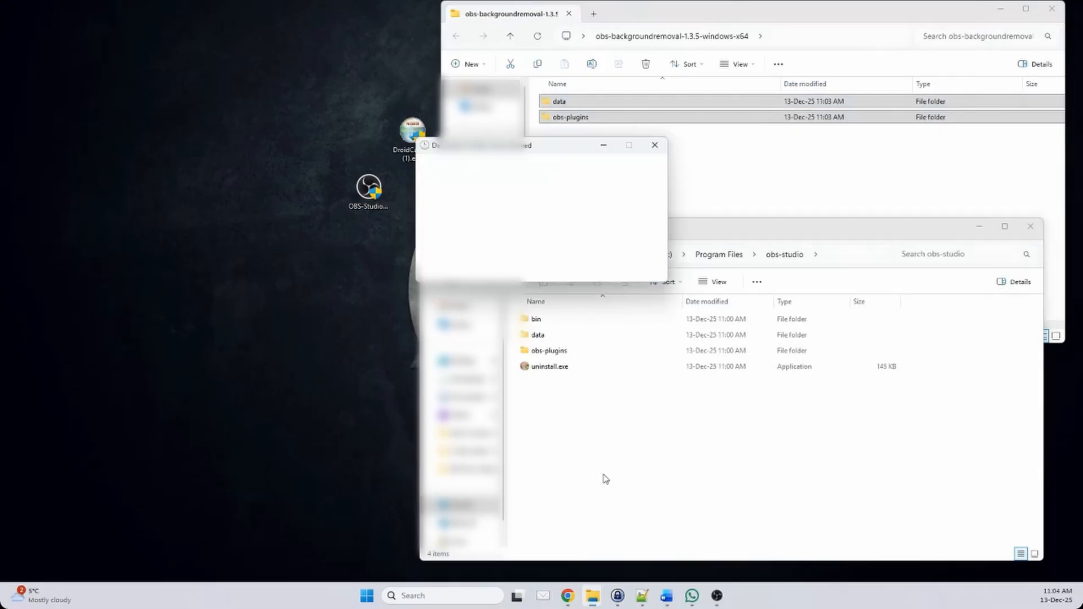
pyautogui.click(505, 225)
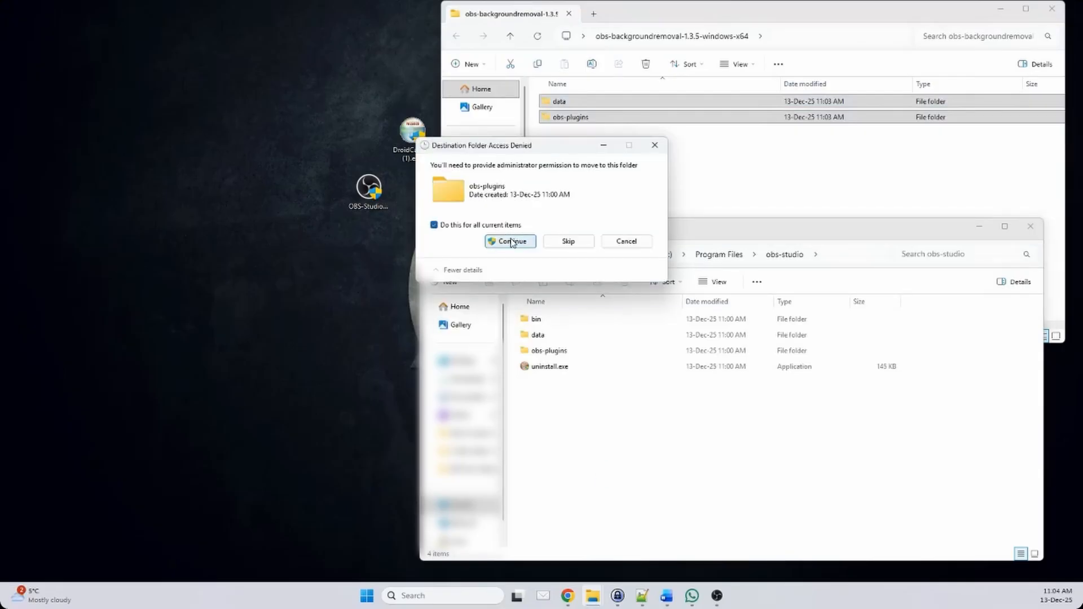
pyautogui.click(513, 242)
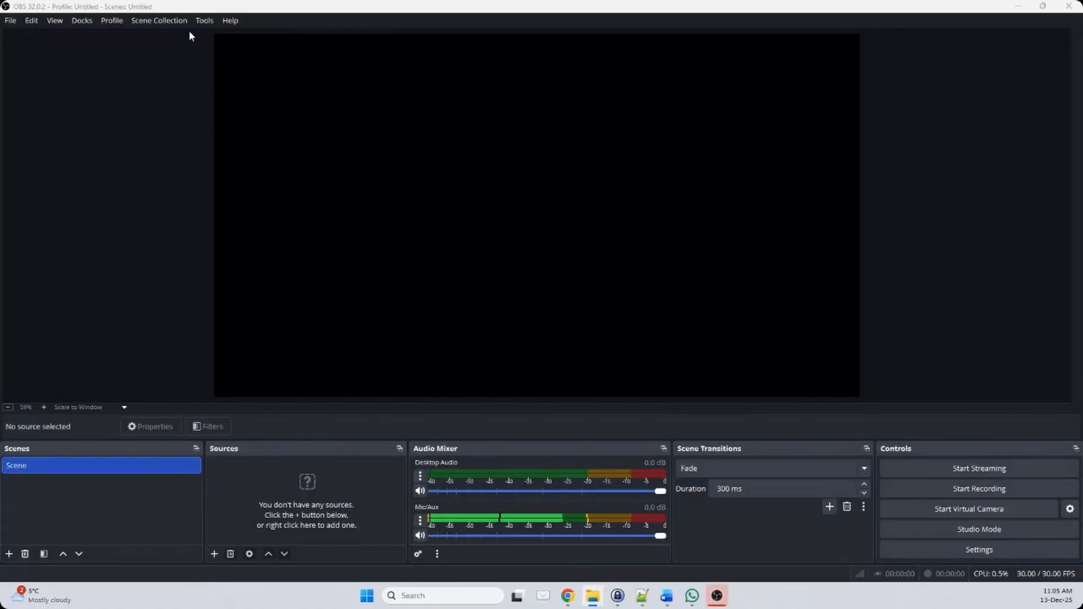
# - Set the DroidCam Virtual Output to active in OBS Studio
pyautogui.click(204, 20)
pyautogui.moveTo(266, 71)
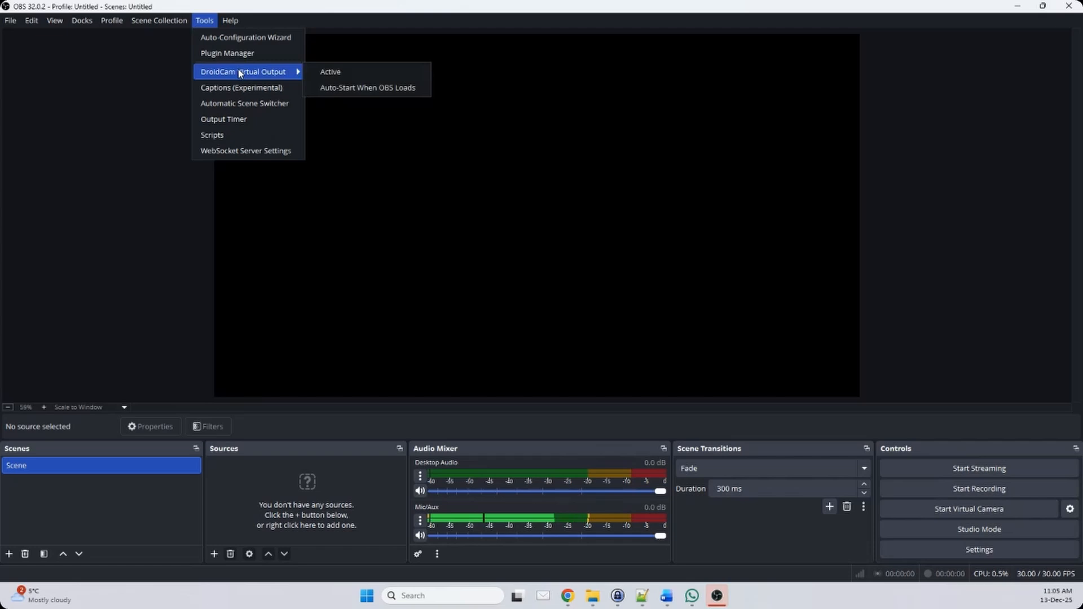
pyautogui.click(320, 73)
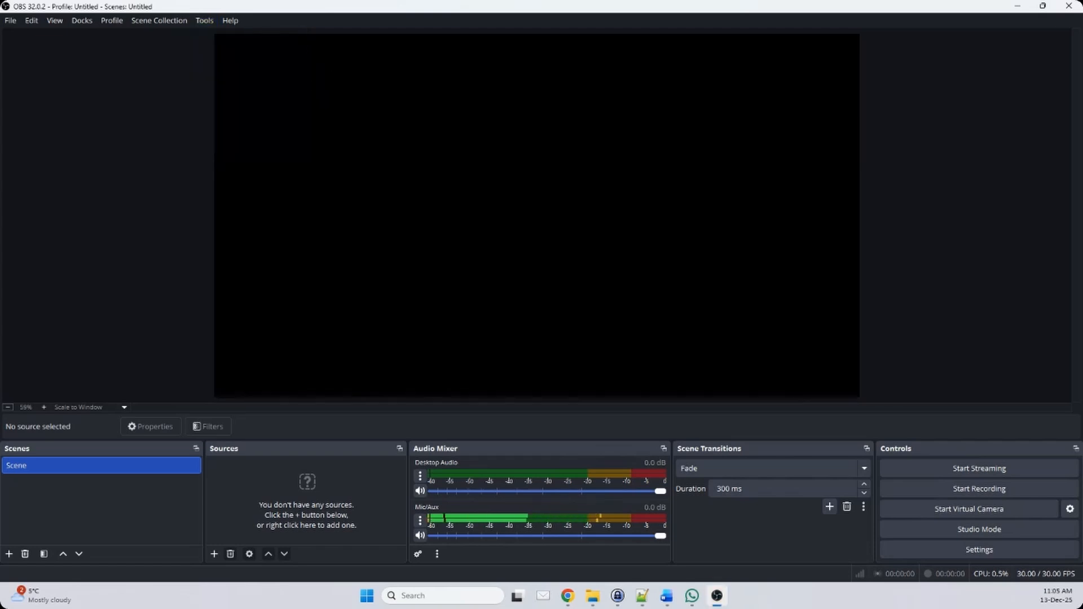
# - Open the Windows Camera app, switch its video source to DroidCam Video to check the virtual camera, and close the app
pyautogui.hotkey('alt', 'Tab')
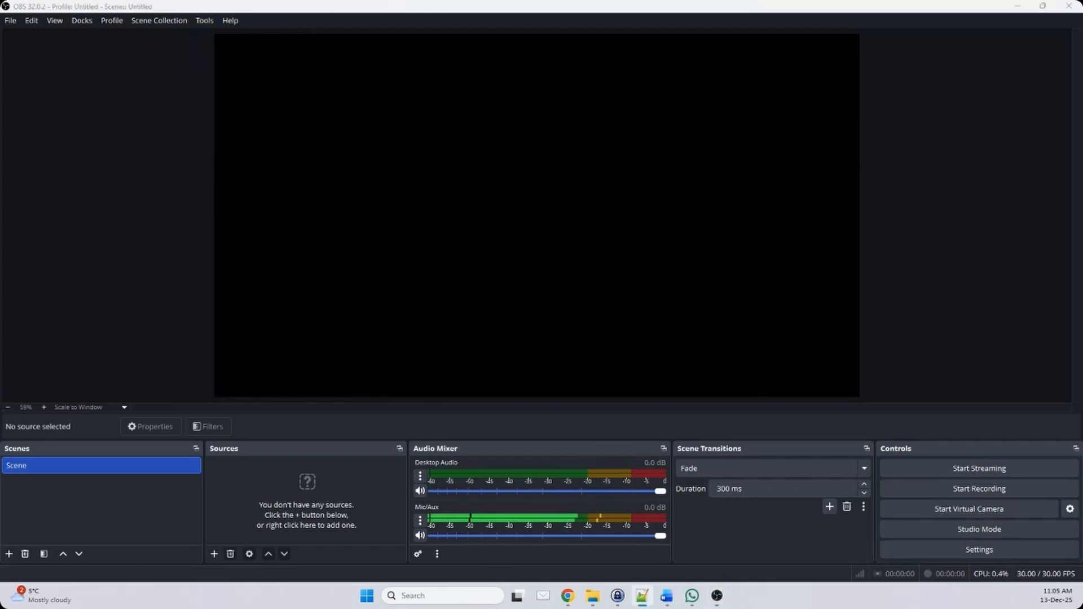
pyautogui.click(446, 597)
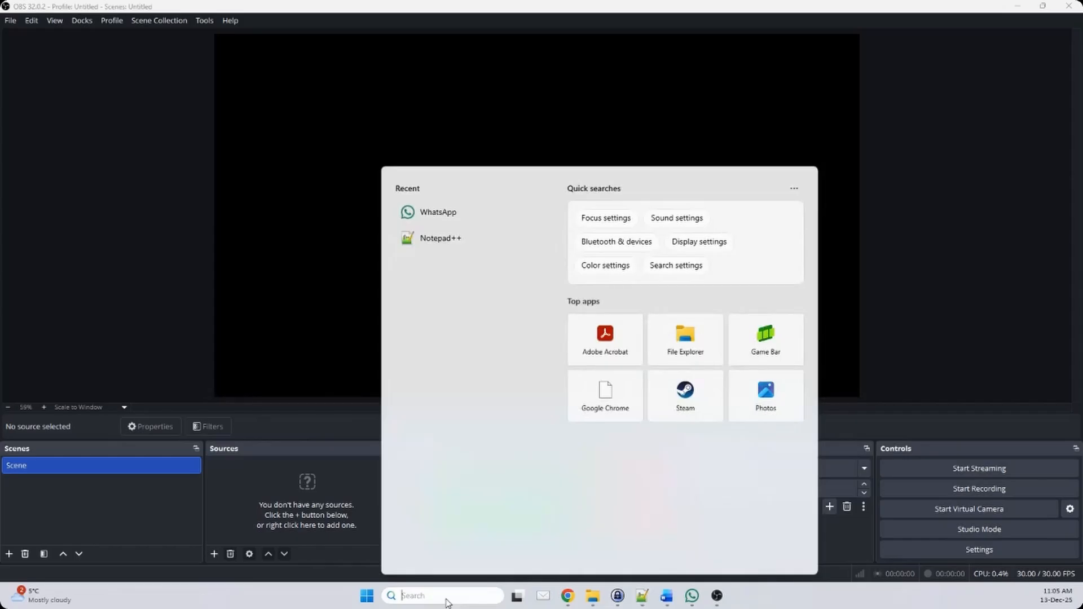
pyautogui.write('camer')
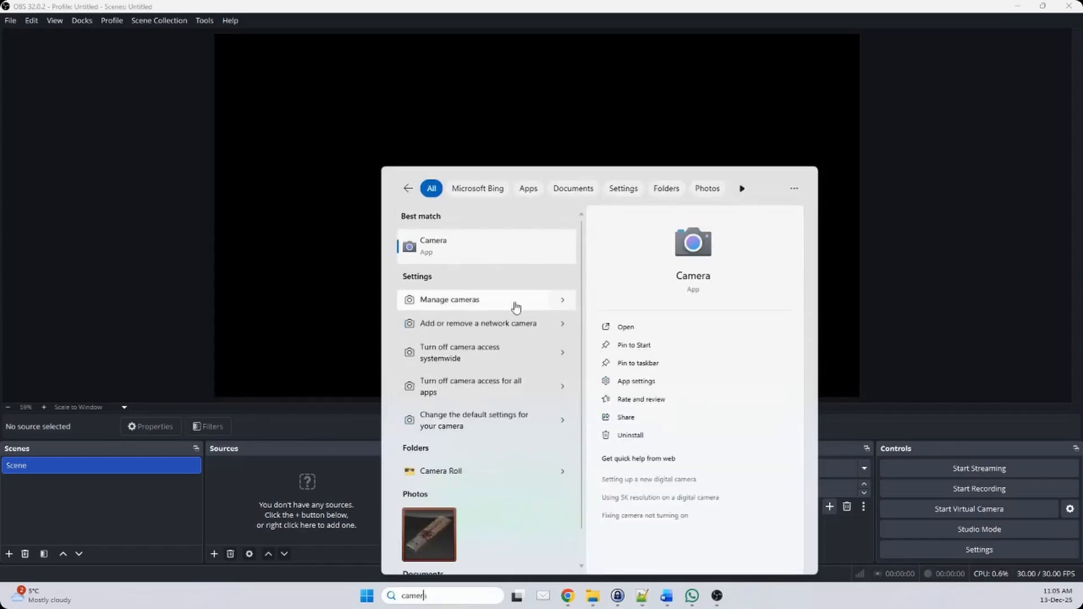
pyautogui.click(486, 248)
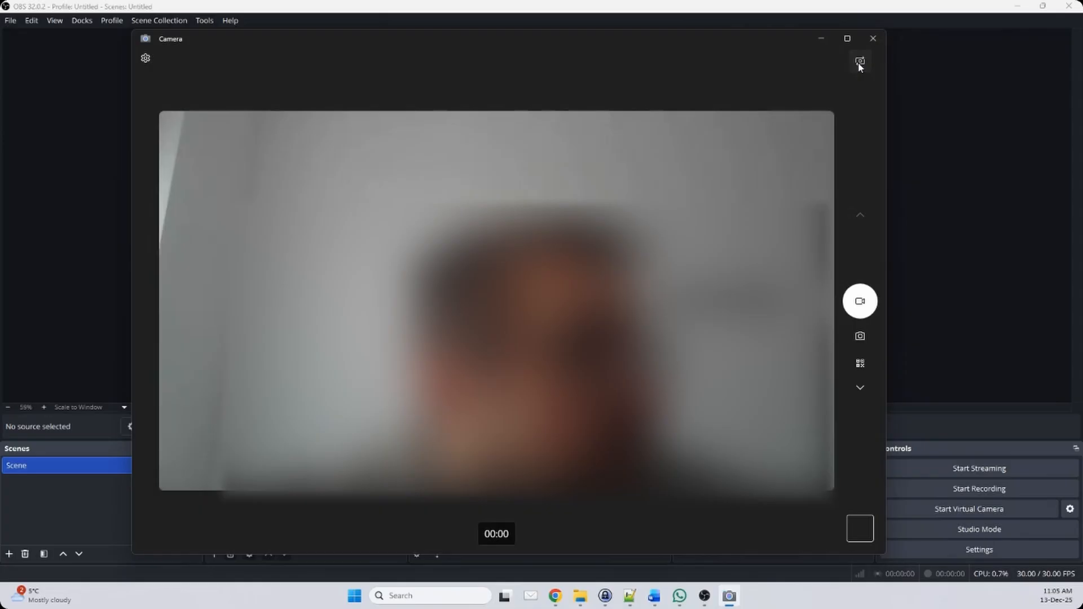
pyautogui.click(859, 59)
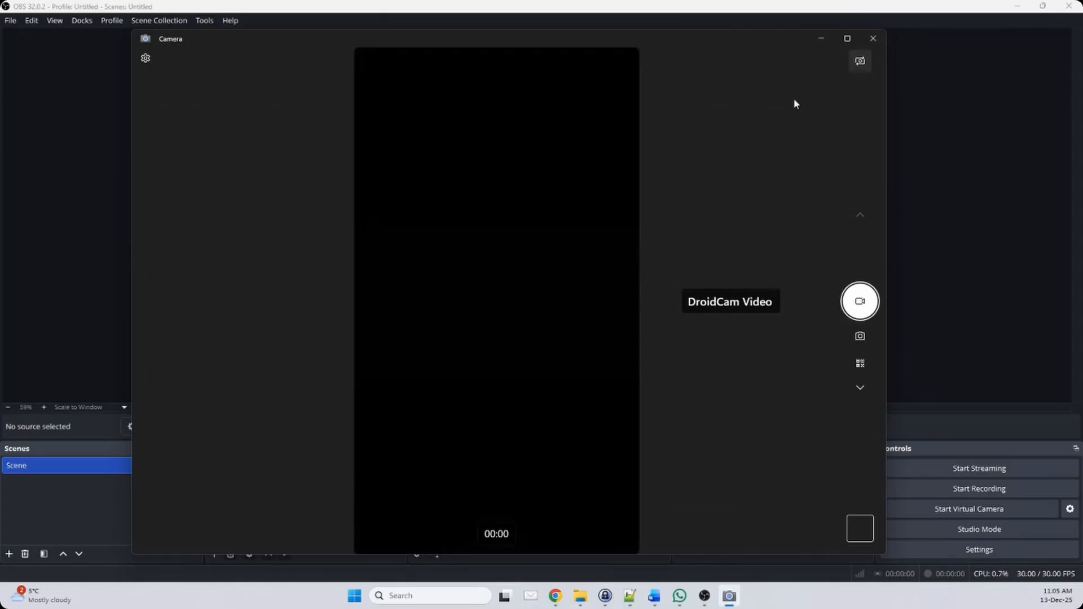
pyautogui.click(867, 39)
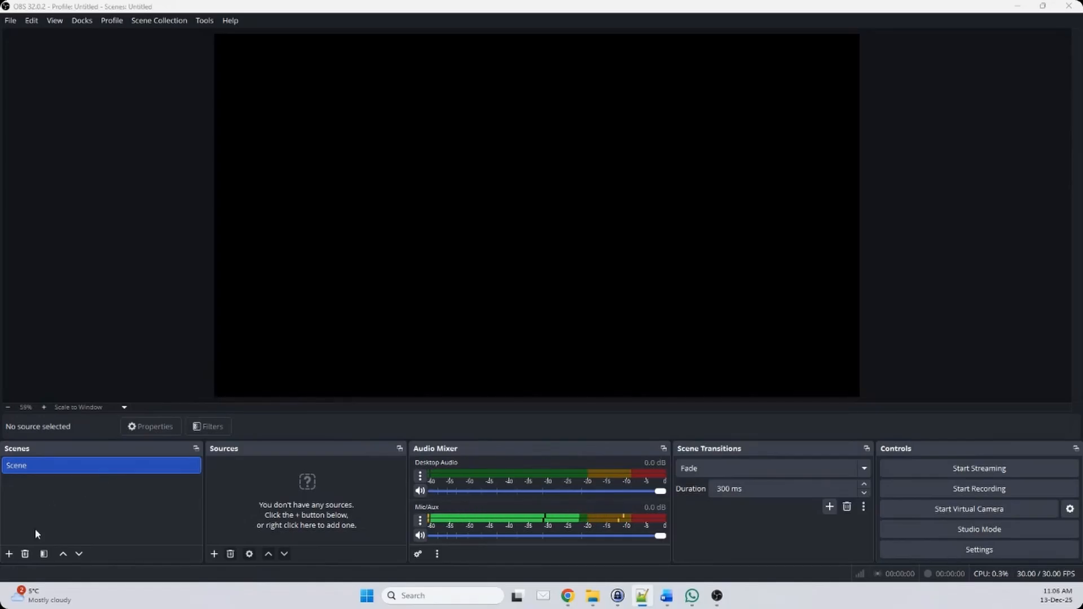
# - Add a scene named WhatsApp Office and remove the default scene named Scene
pyautogui.click(10, 554)
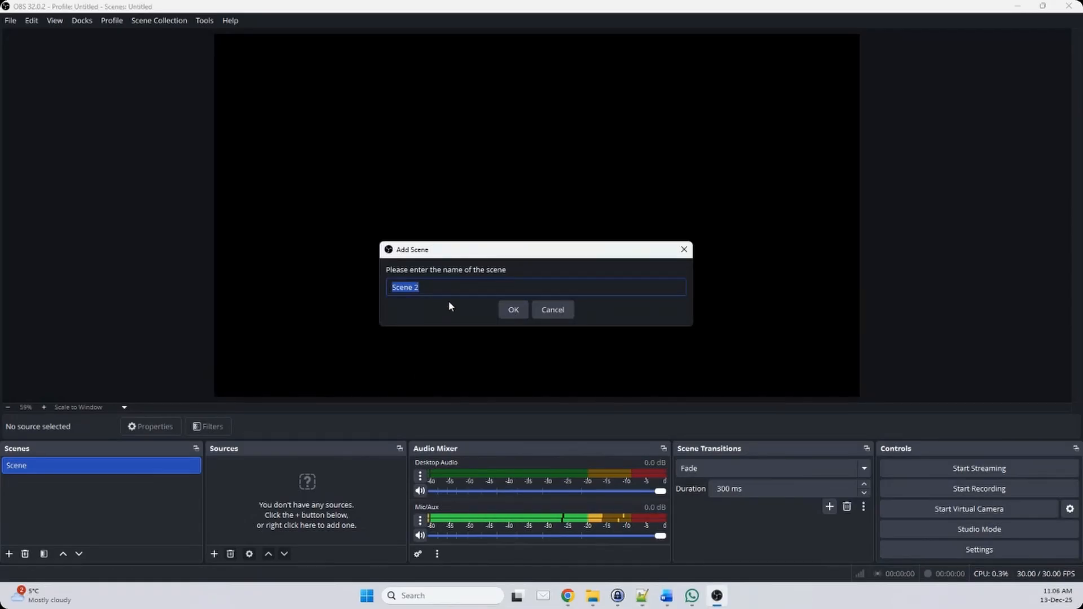
pyautogui.write('WhatsApp')
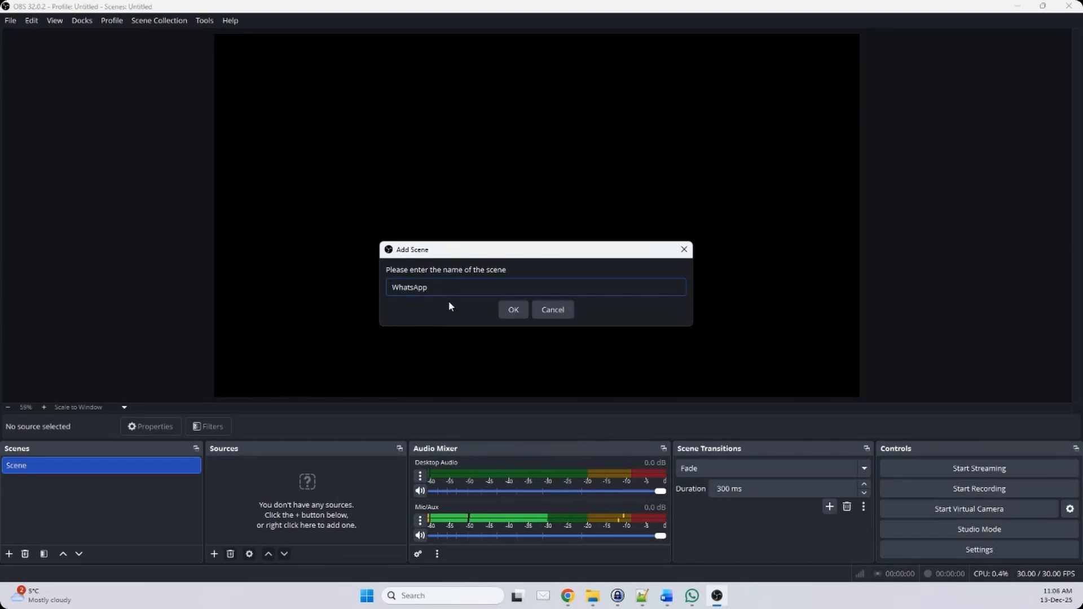
pyautogui.write(' Office')
pyautogui.click(513, 310)
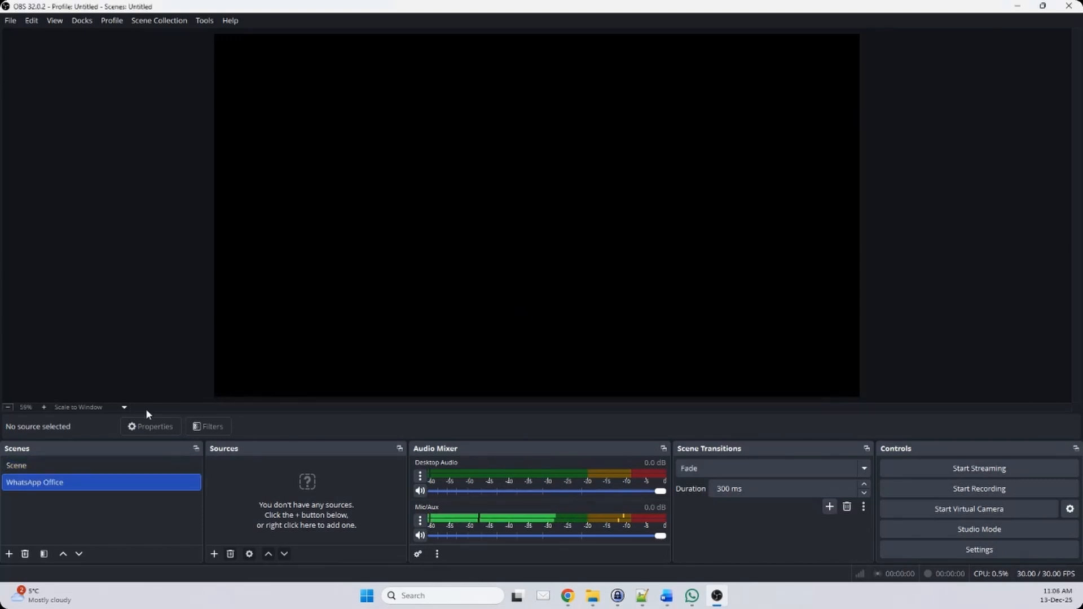
pyautogui.click(55, 464)
pyautogui.click(25, 554)
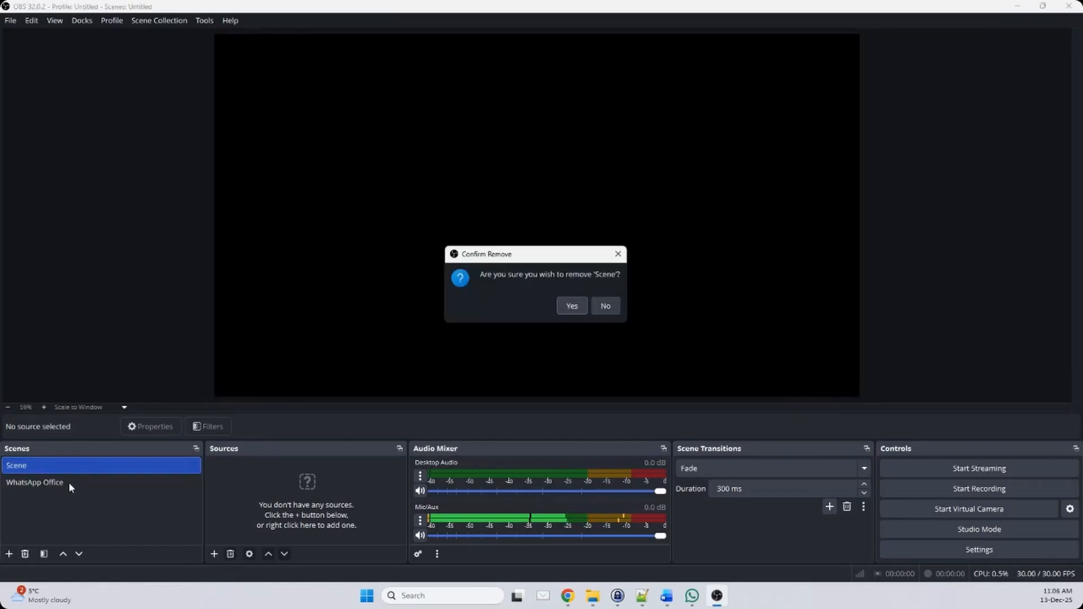
pyautogui.click(573, 306)
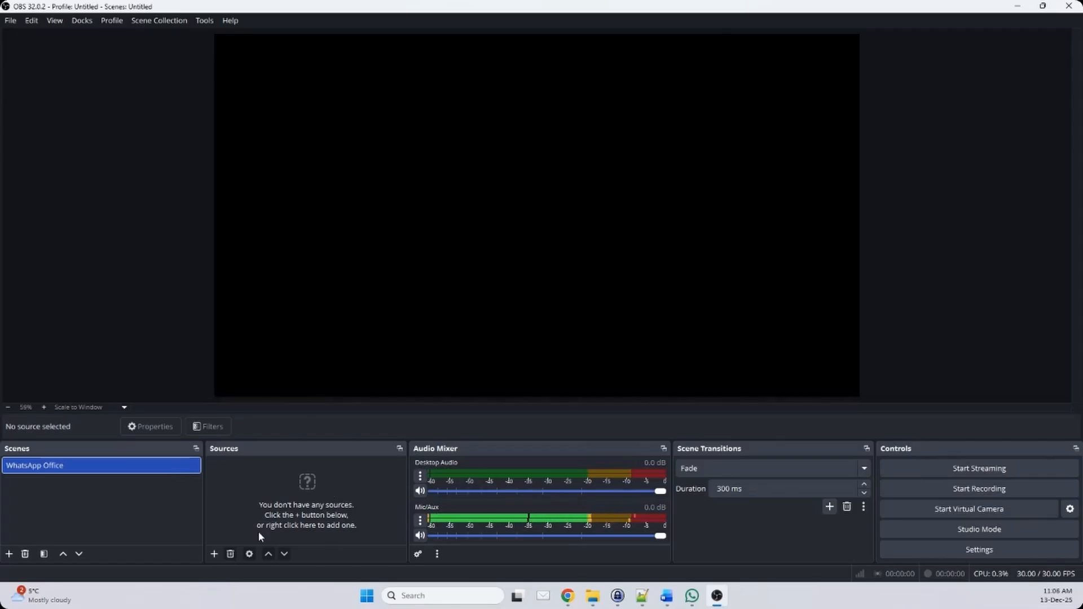
# - Add an image source named Virtual Background to the WhatsApp Office scene, using the parchment texture picture
pyautogui.click(218, 552)
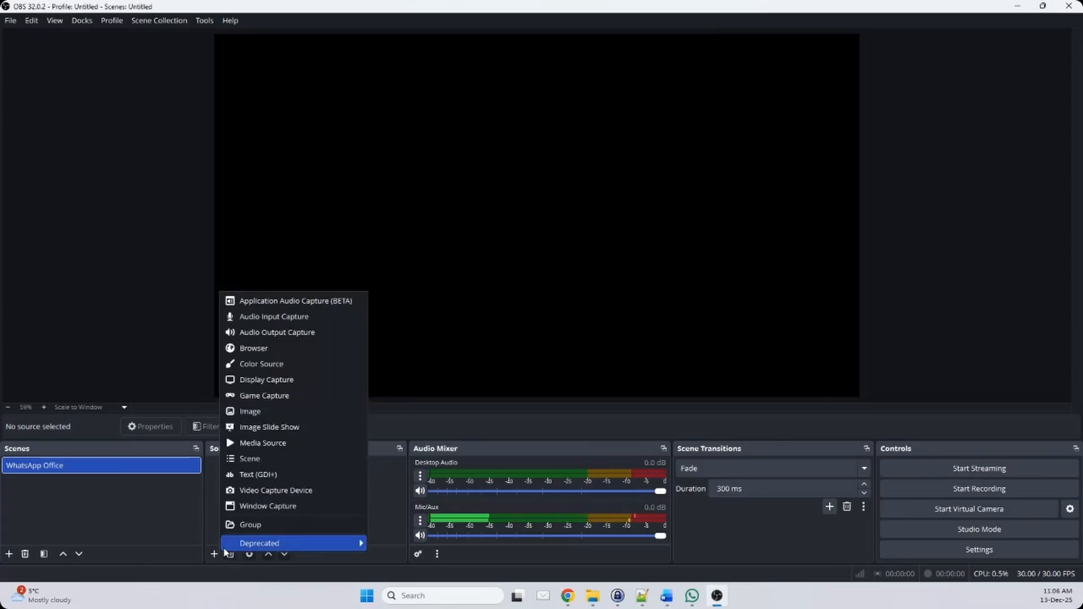
pyautogui.click(299, 417)
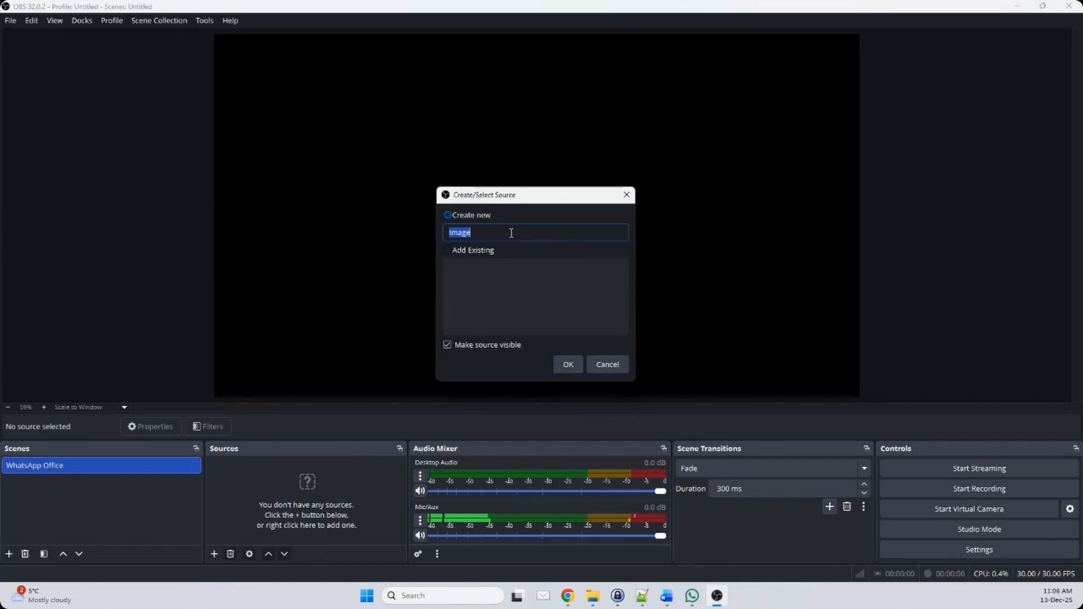
pyautogui.write('B')
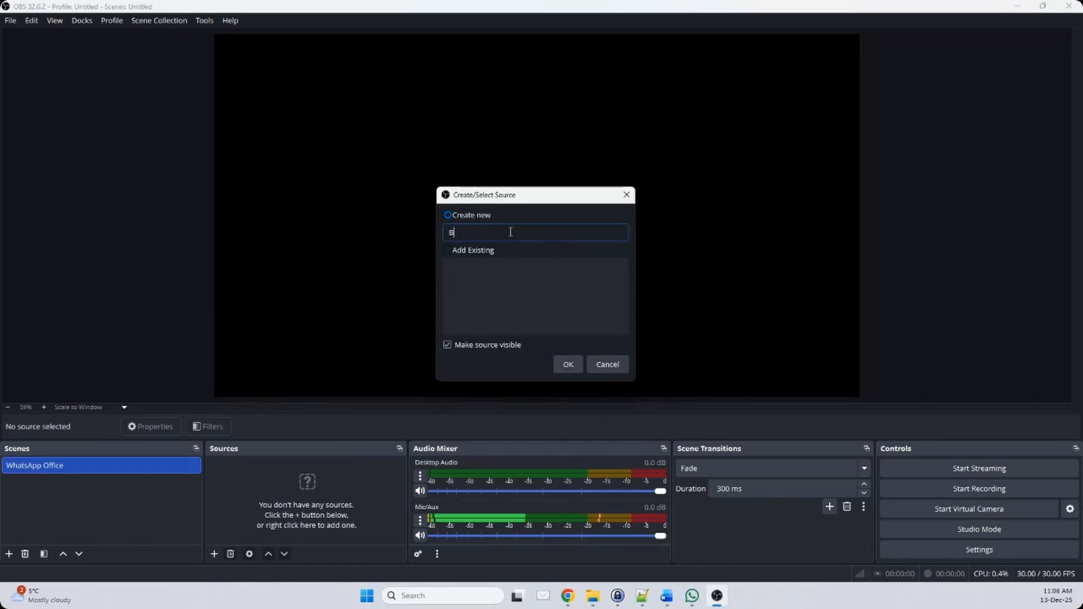
pyautogui.press('BackSpace')
pyautogui.press('BackSpace')
pyautogui.write('Virtual Ba')
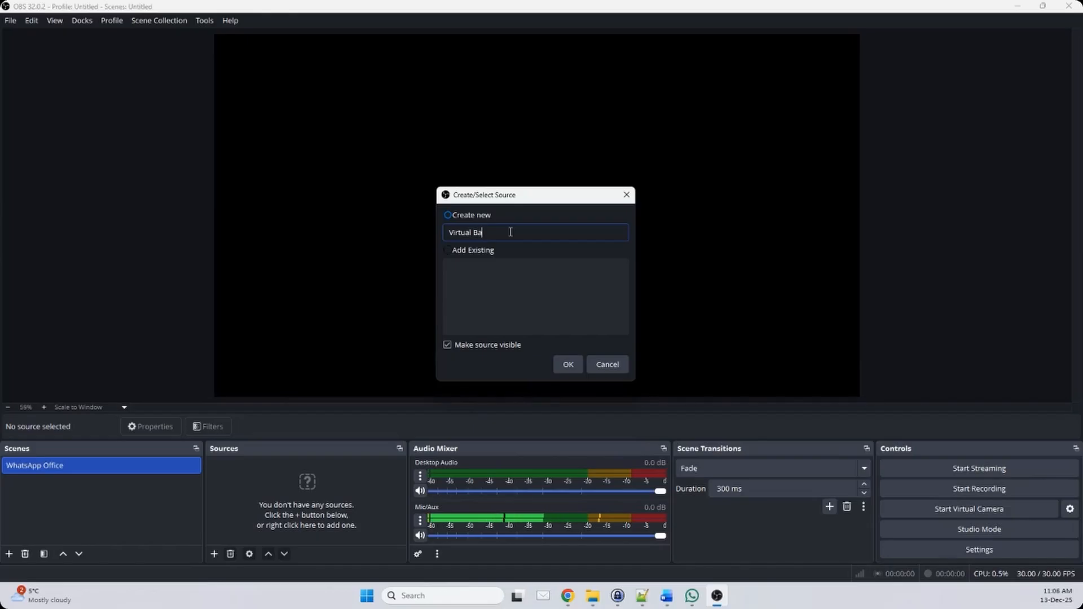
pyautogui.write('ckground')
pyautogui.click(569, 365)
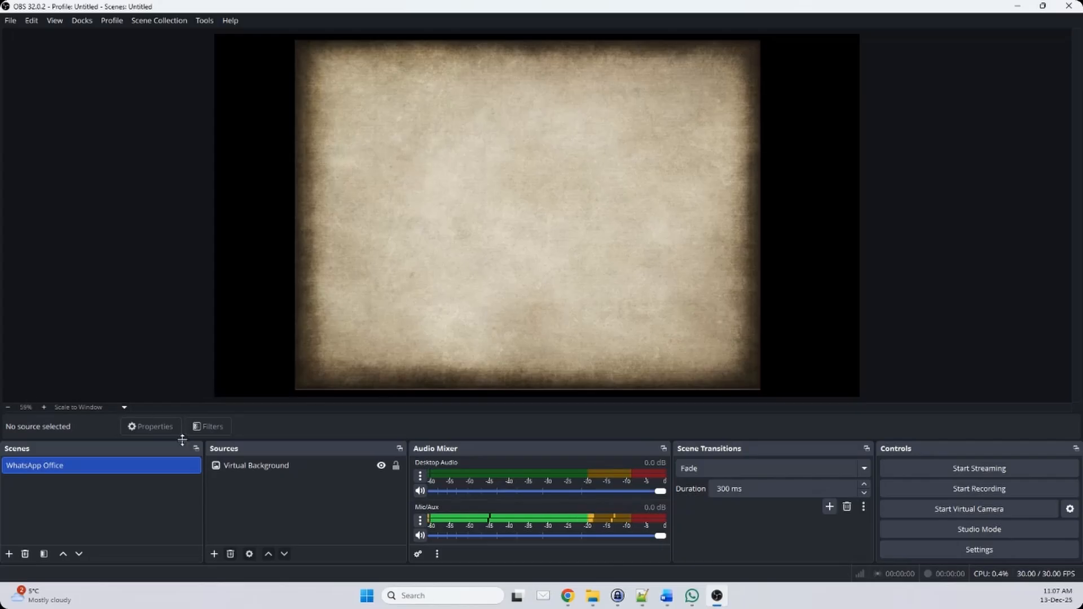
# - Add a video capture device source named My webcam to the WhatsApp Office scene
pyautogui.click(214, 554)
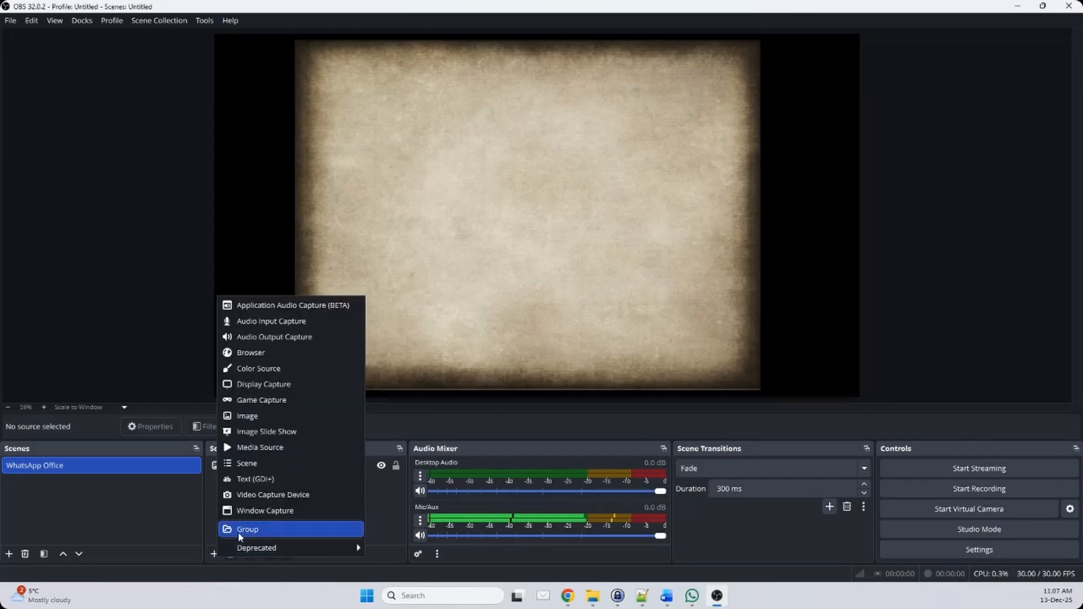
pyautogui.click(296, 496)
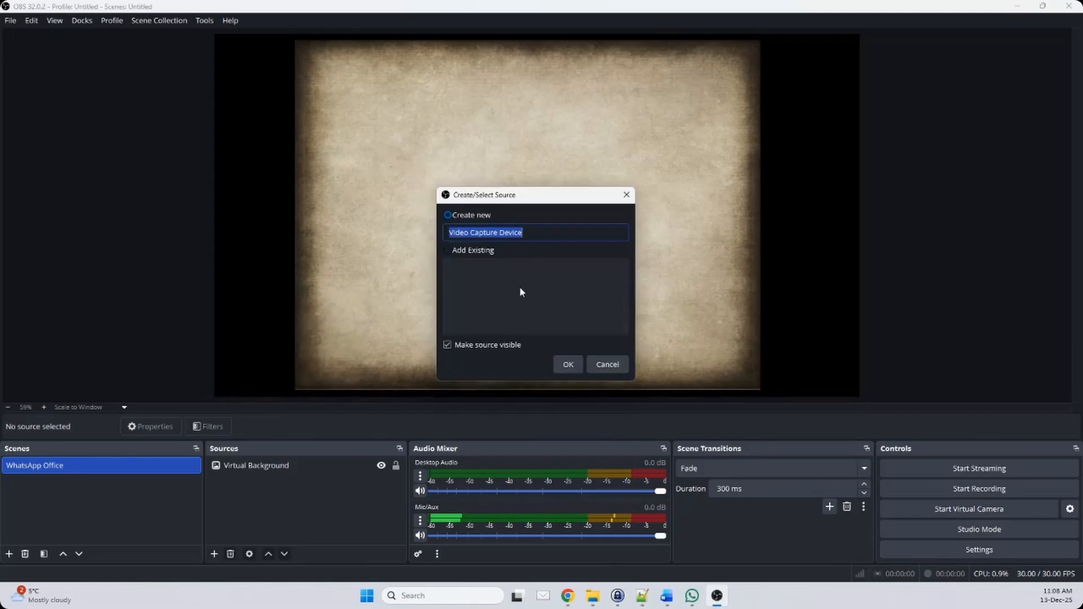
pyautogui.write('My we')
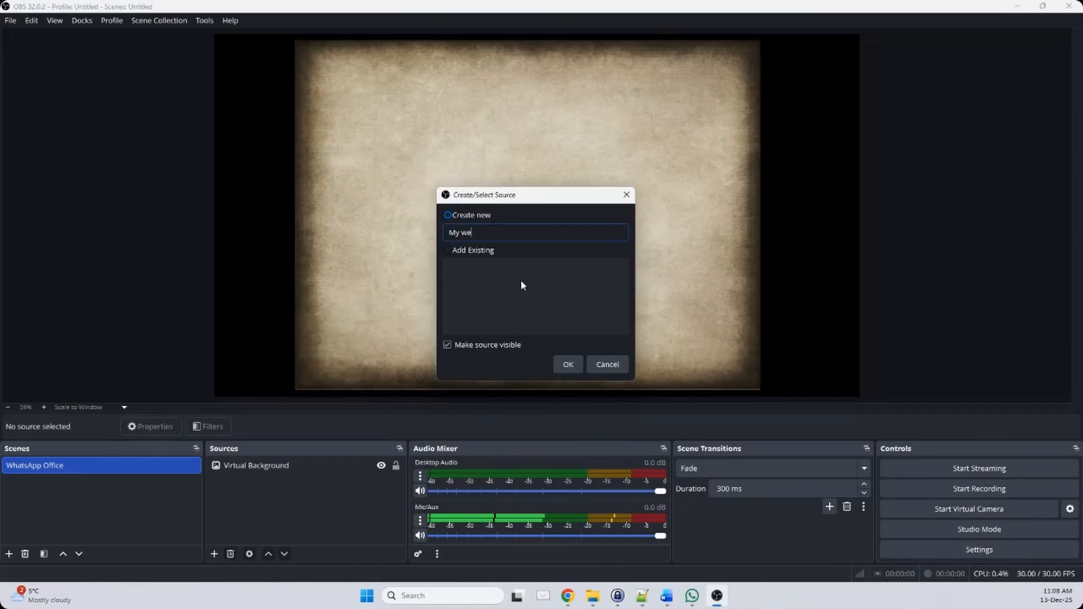
pyautogui.write('bcam')
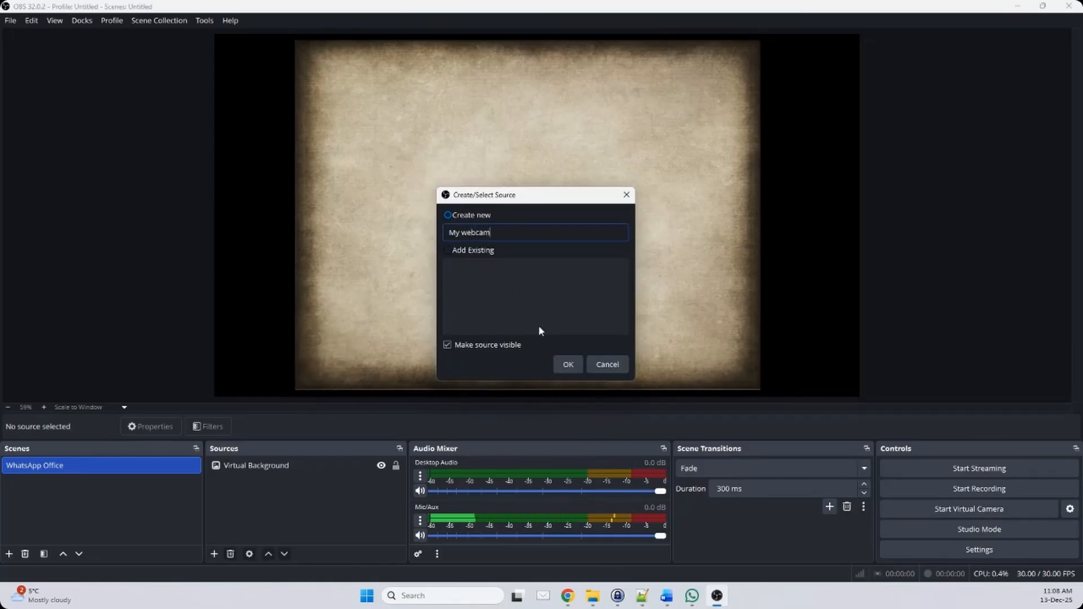
pyautogui.click(566, 365)
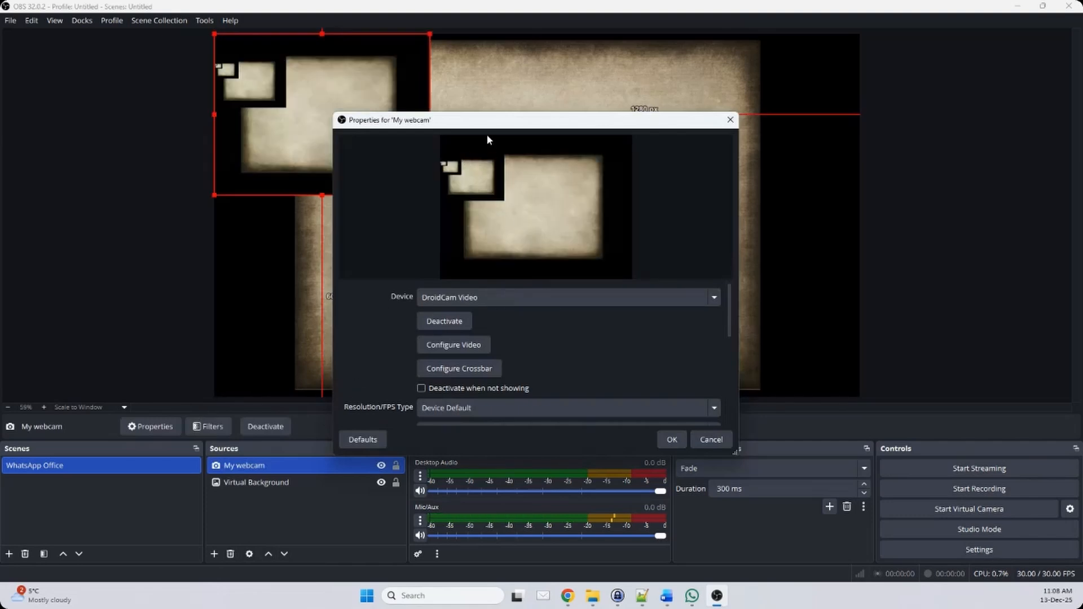
# - Switch the My webcam device to USB2.0 HD UVC WebCam and back to DroidCam Video to compare their previews
pyautogui.moveTo(486, 127); pyautogui.dragTo(492, 130)
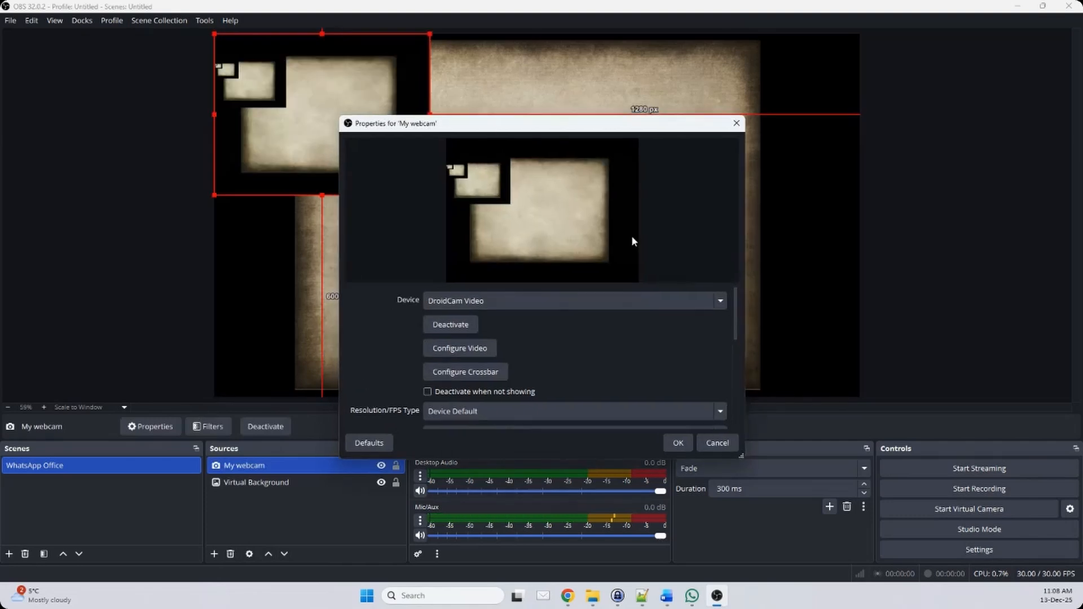
pyautogui.click(717, 301)
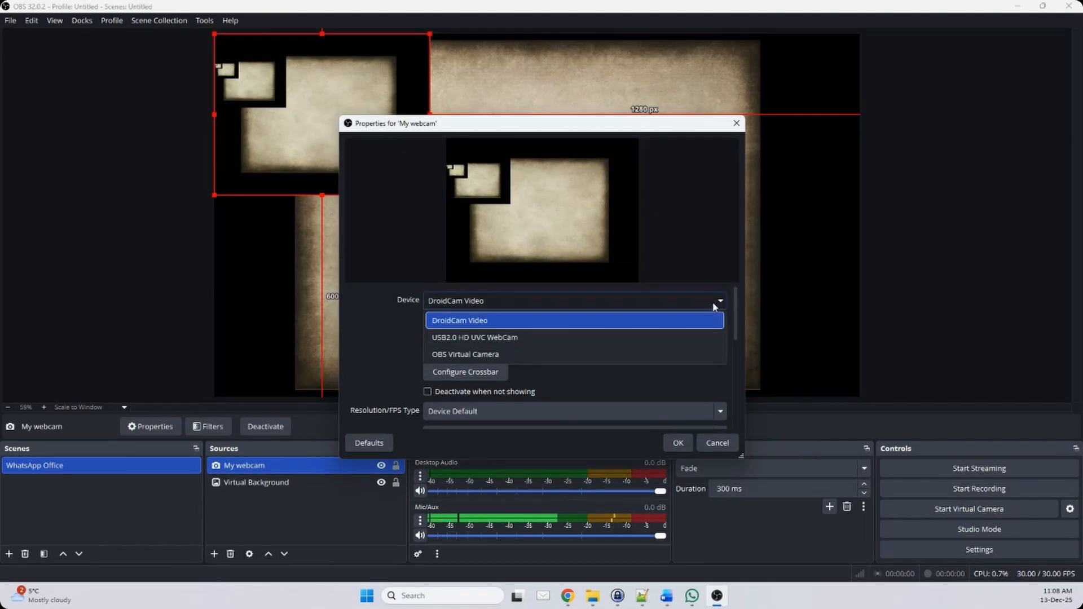
pyautogui.click(573, 339)
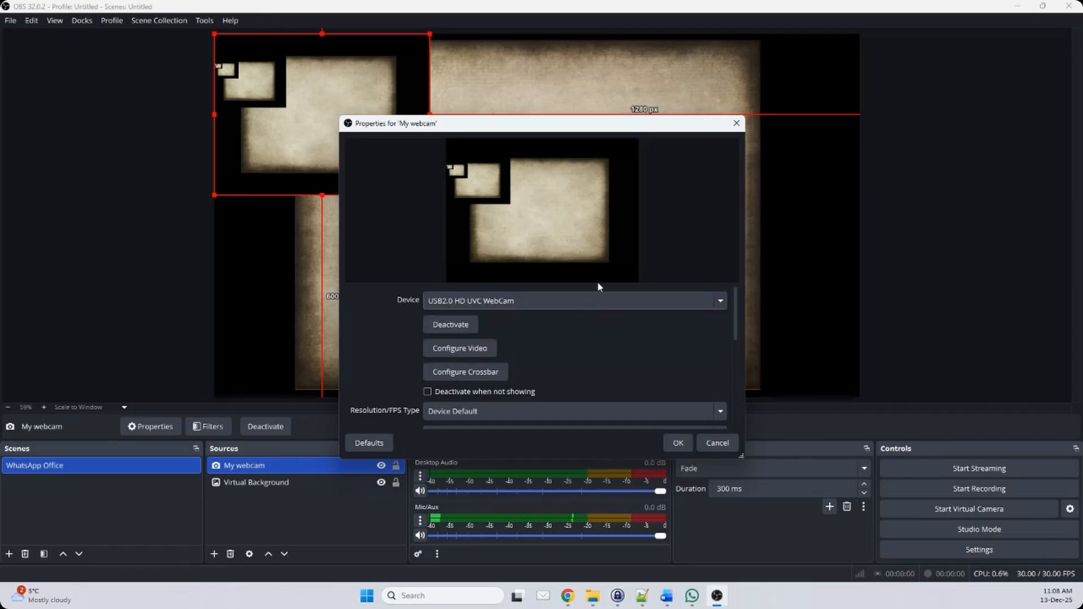
pyautogui.click(721, 303)
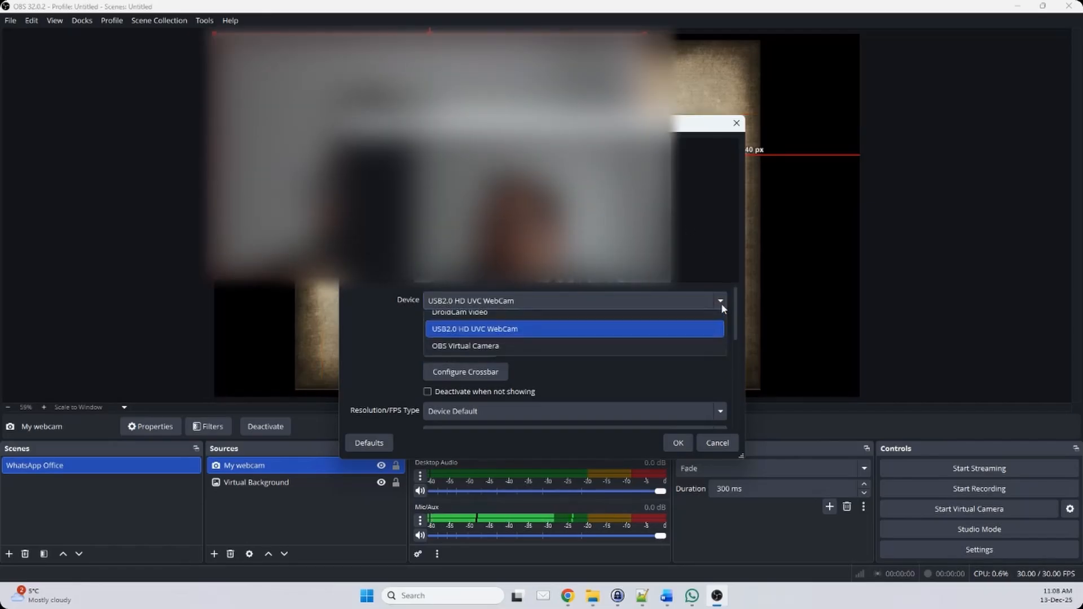
pyautogui.click(500, 317)
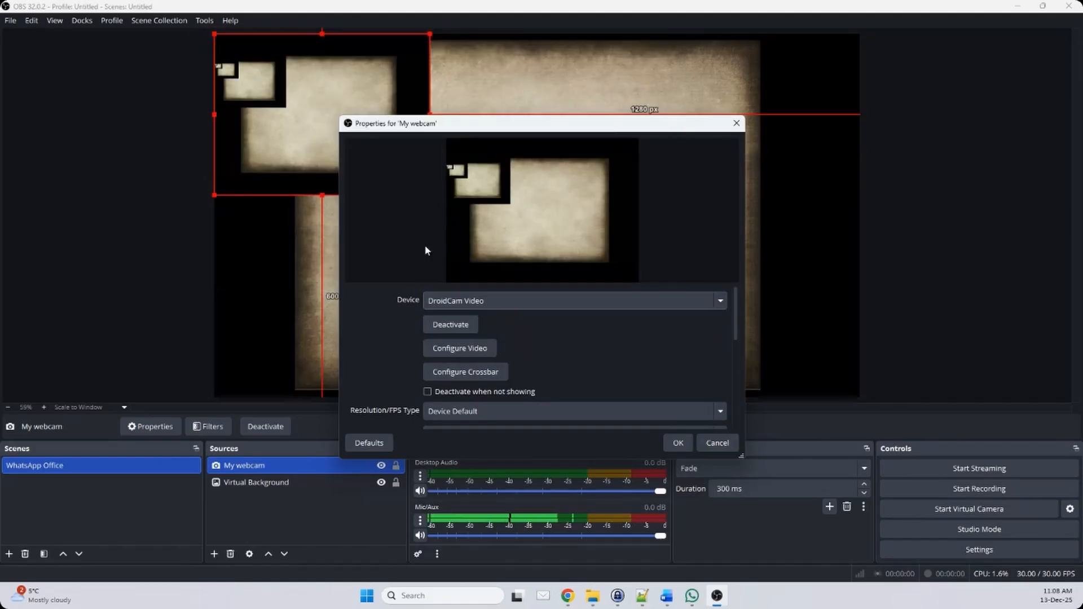
pyautogui.moveTo(514, 124); pyautogui.dragTo(648, 138)
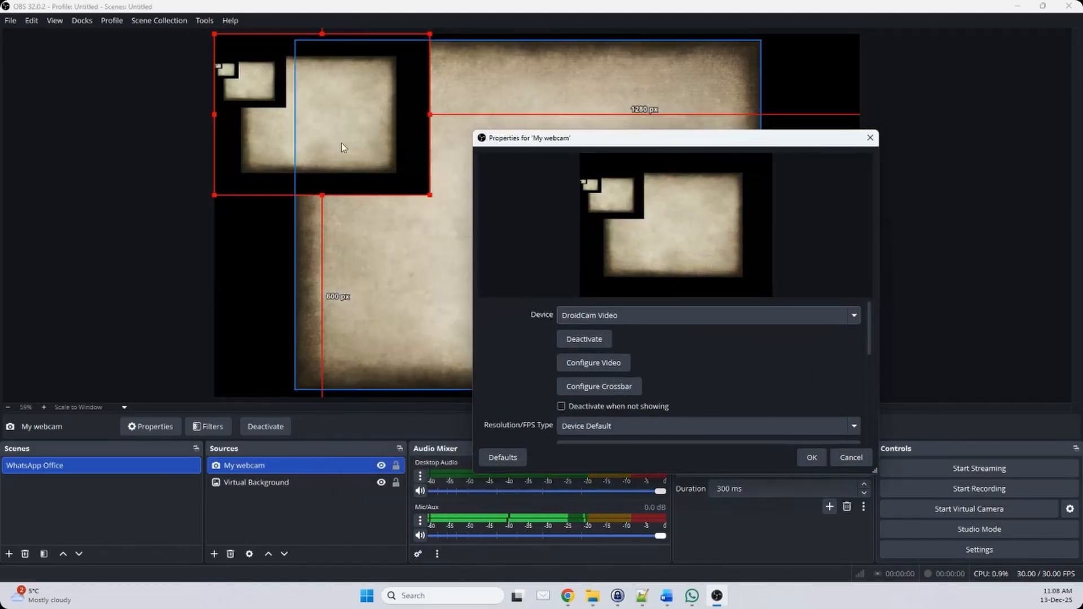
# - Set the My webcam device to USB2.0 HD UVC WebCam and accept the source properties
pyautogui.click(638, 313)
pyautogui.click(629, 351)
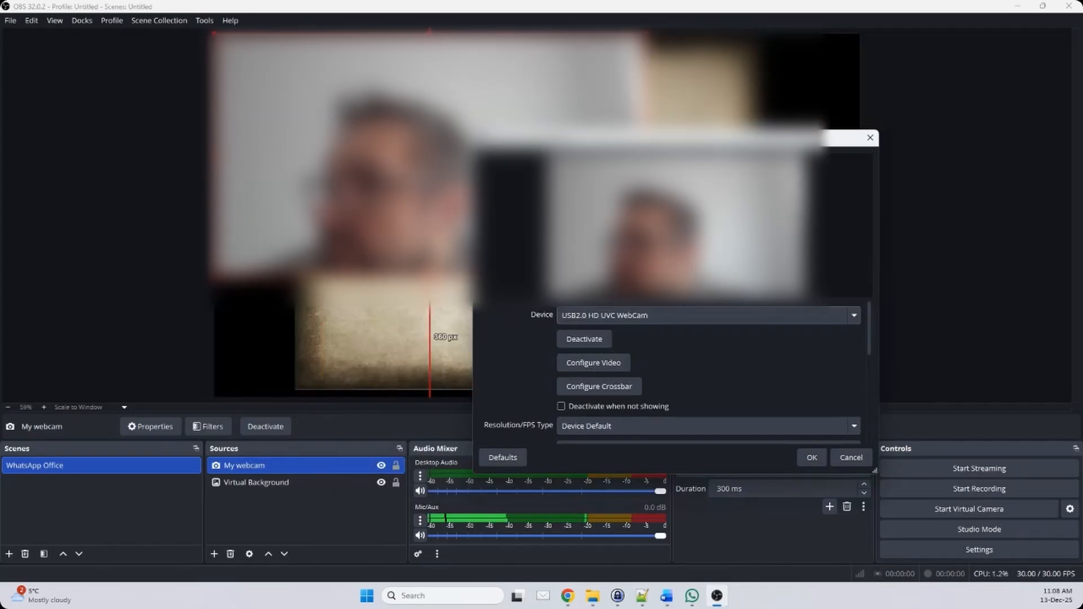
pyautogui.moveTo(649, 138); pyautogui.dragTo(581, 128)
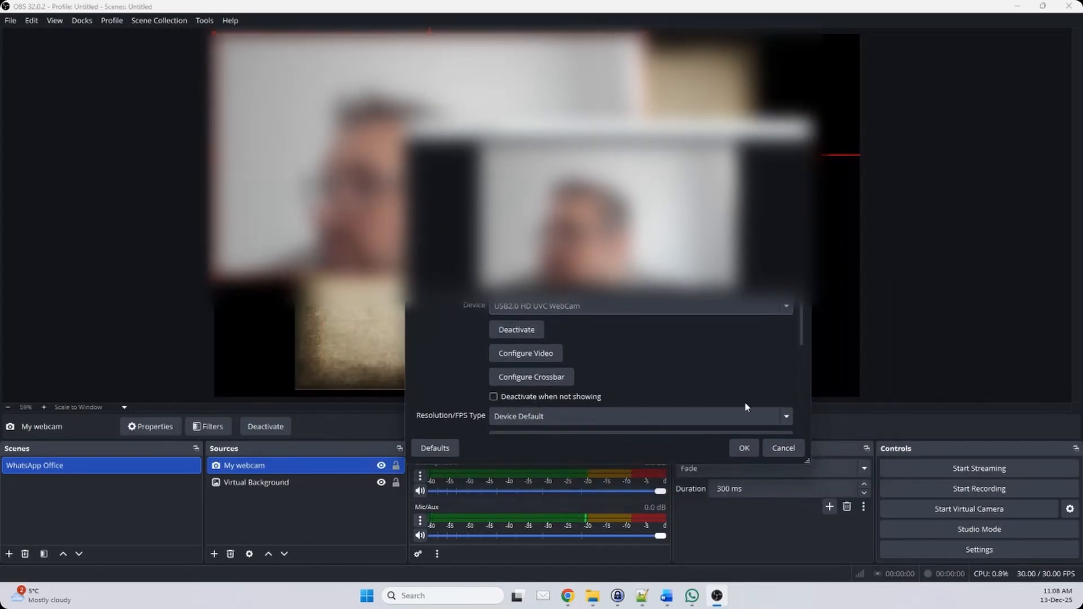
pyautogui.click(744, 448)
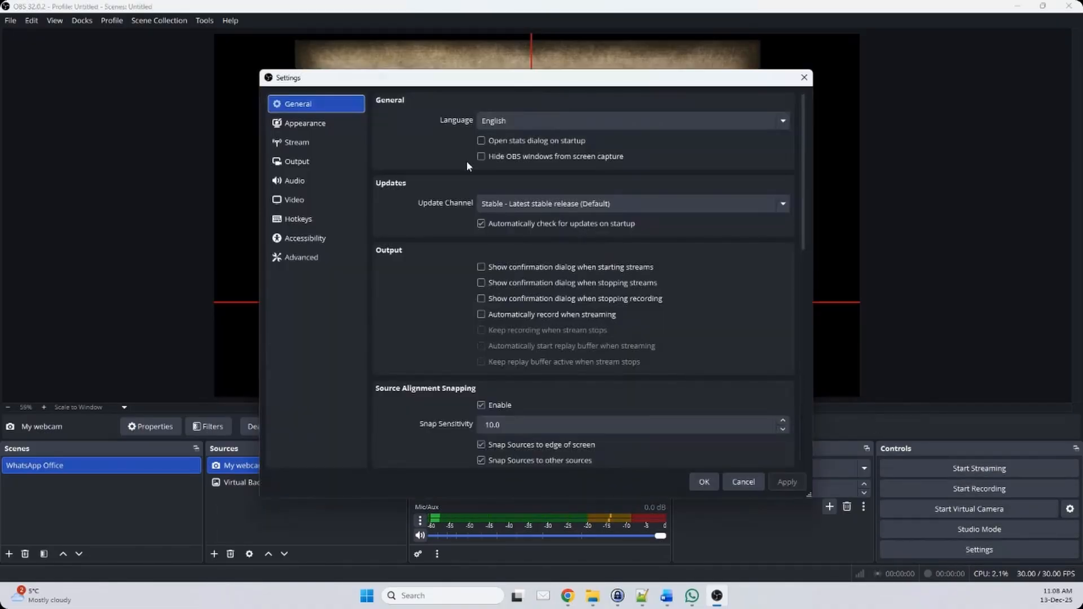
# - Set both the base canvas resolution and the output resolution to 1080x1920 in the video settings and apply them
pyautogui.click(294, 199)
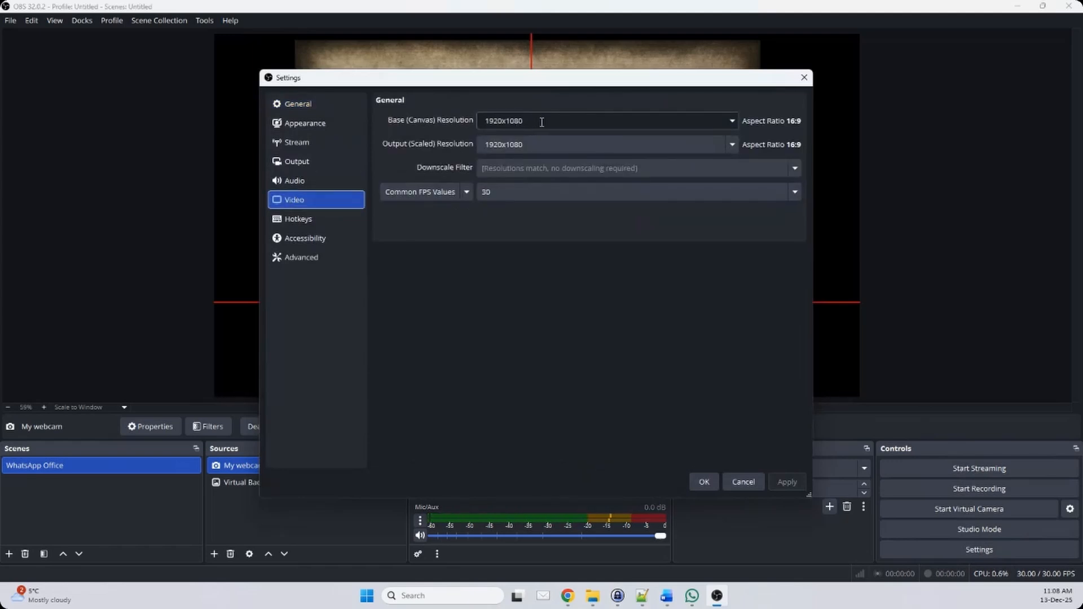
pyautogui.moveTo(544, 122); pyautogui.dragTo(455, 120)
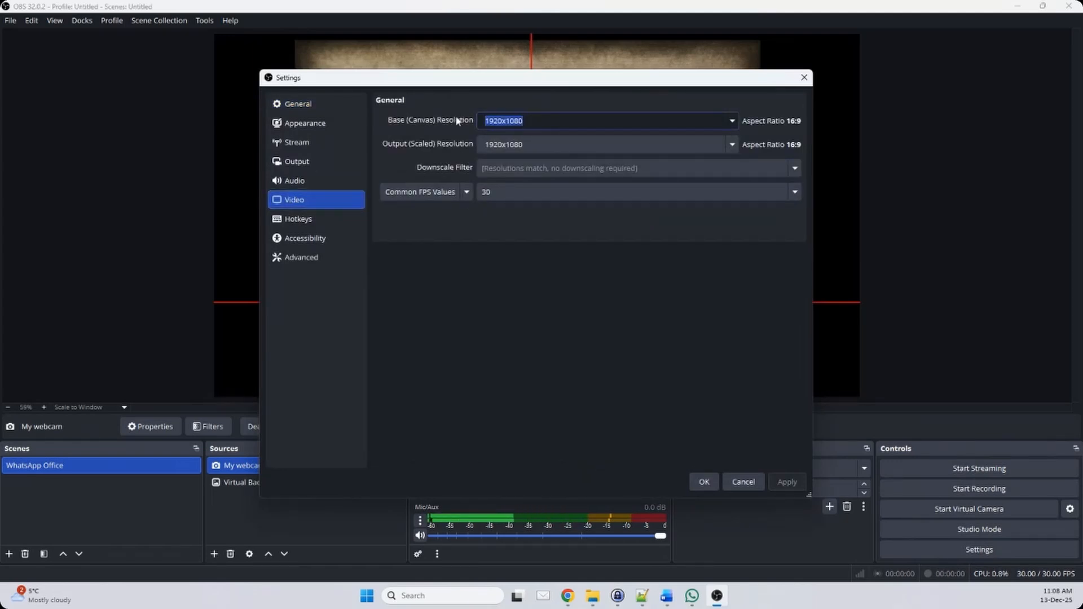
pyautogui.write('1080x')
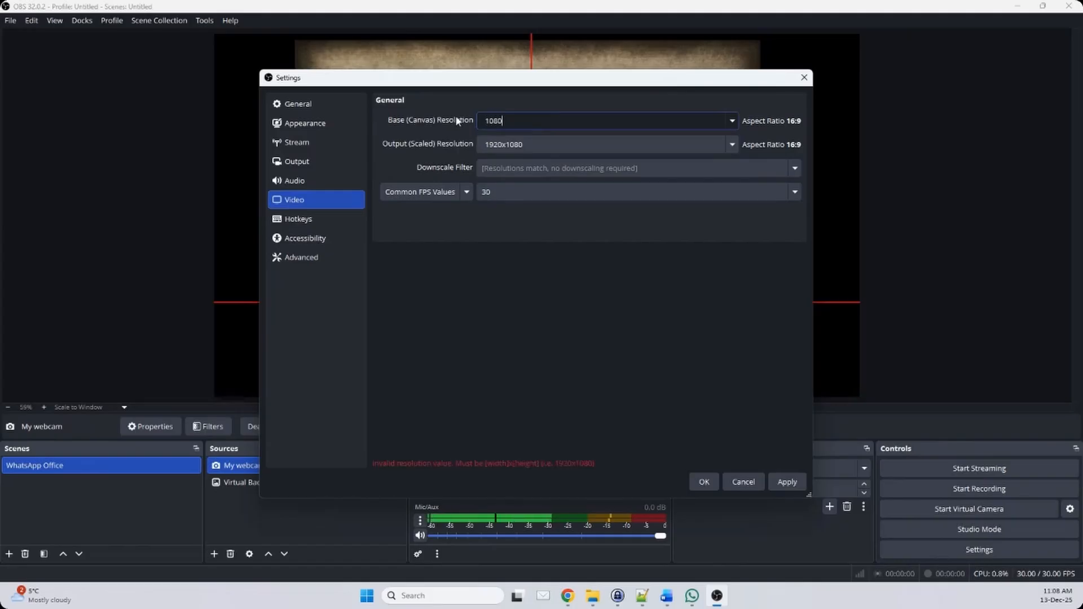
pyautogui.write('1920')
pyautogui.hotkey('ctrl', 'a')
pyautogui.hotkey('ctrl', 'c')
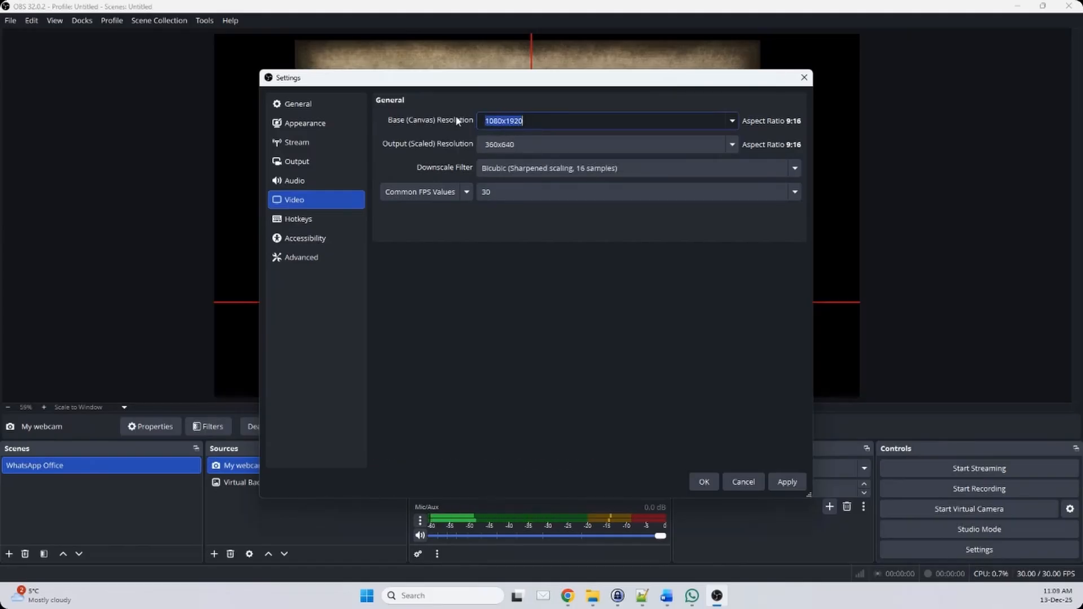
pyautogui.click(527, 148)
pyautogui.hotkey('ctrl', 'a')
pyautogui.hotkey('ctrl', 'v')
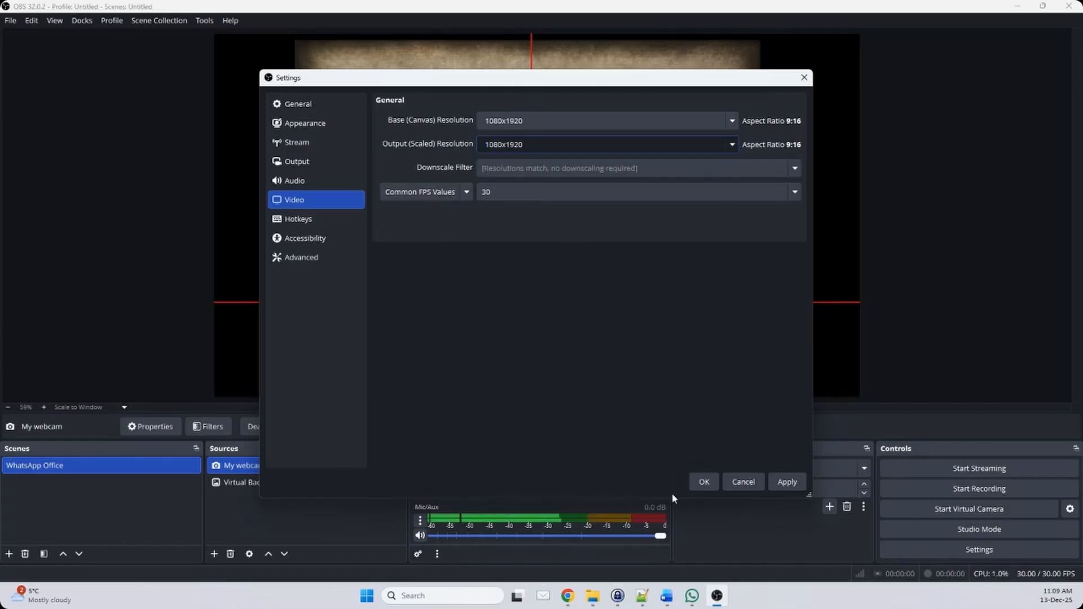
pyautogui.click(782, 487)
pyautogui.click(705, 482)
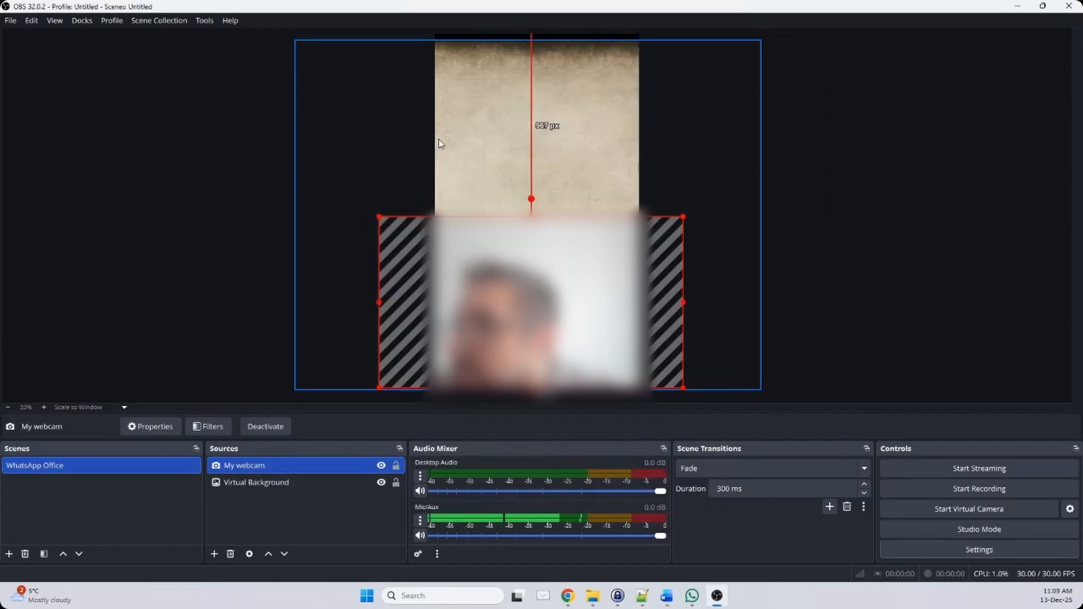
# - Reposition the webcam image along the lower edge of the portrait canvas and add a Background Removal effect filter to My webcam
pyautogui.moveTo(564, 308); pyautogui.dragTo(577, 345)
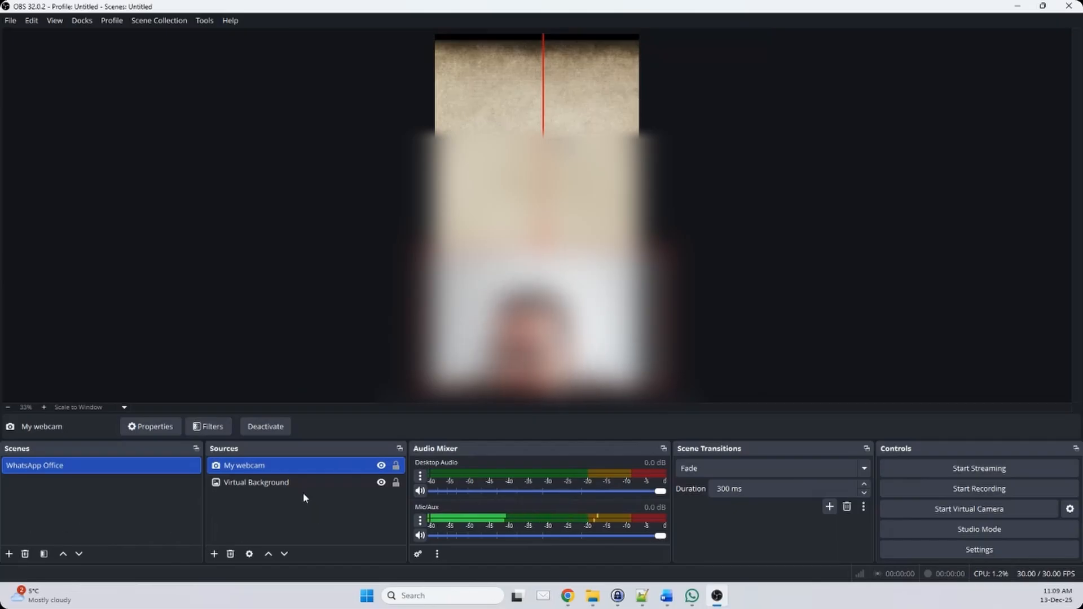
pyautogui.click(203, 428)
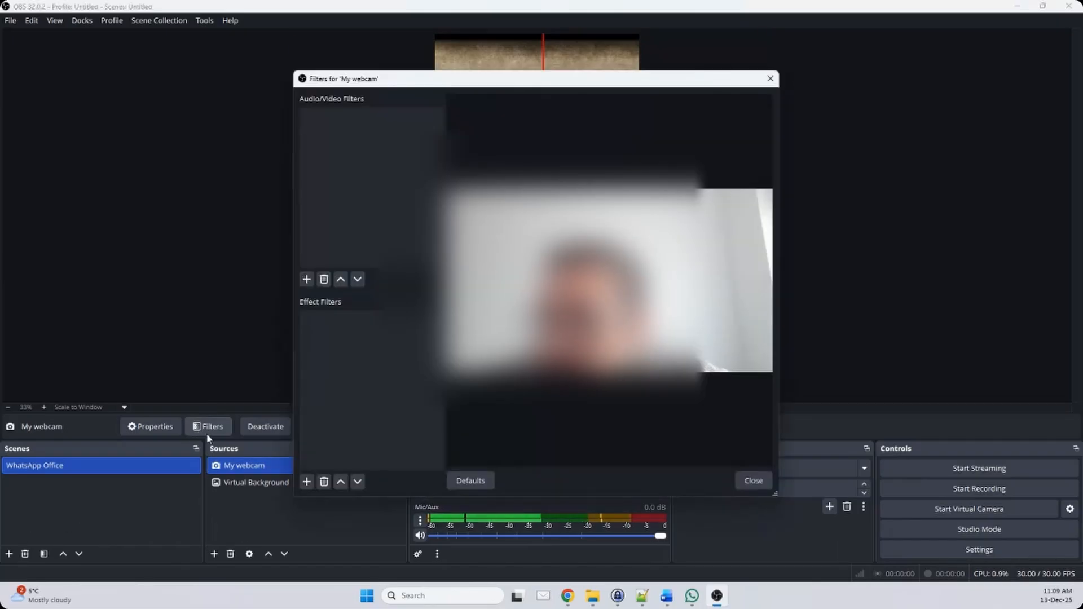
pyautogui.click(305, 483)
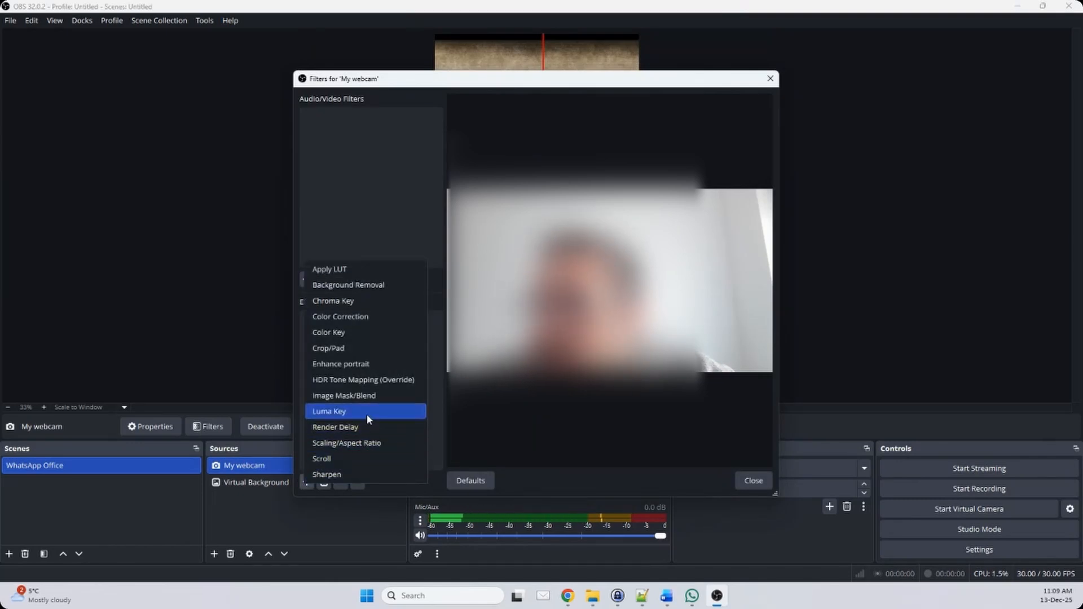
pyautogui.click(370, 286)
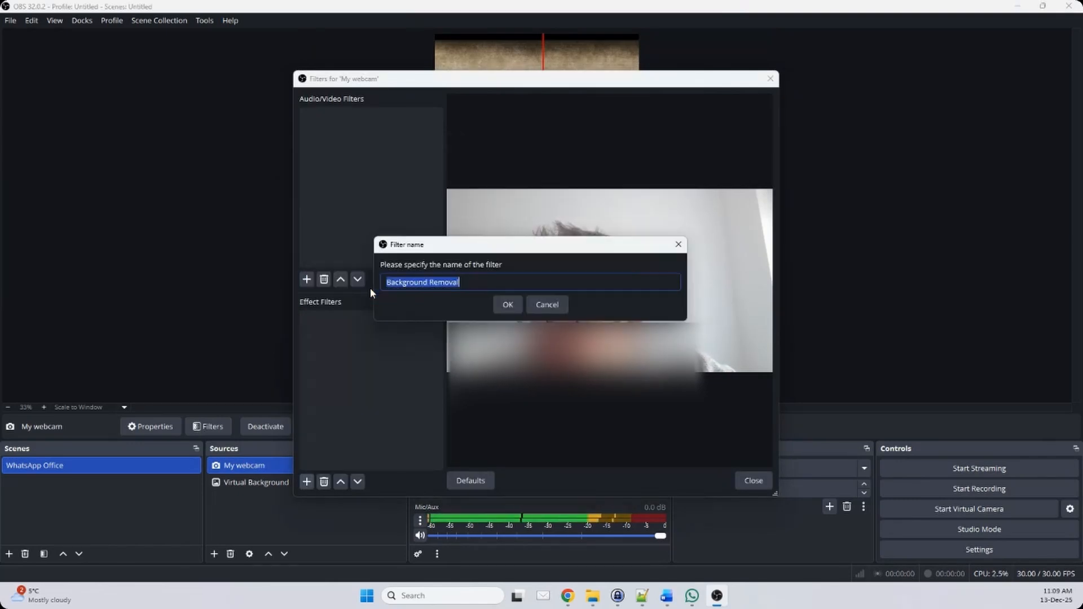
pyautogui.click(510, 305)
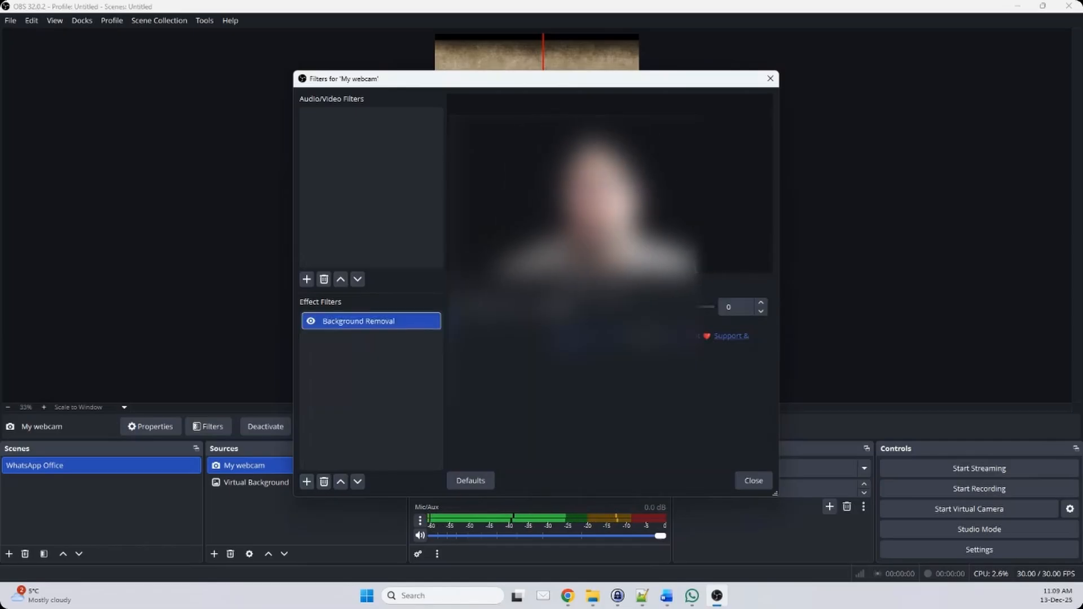
# - Open the Windows Camera app to check the portrait scene's camera output, and minimize its window
pyautogui.click(495, 596)
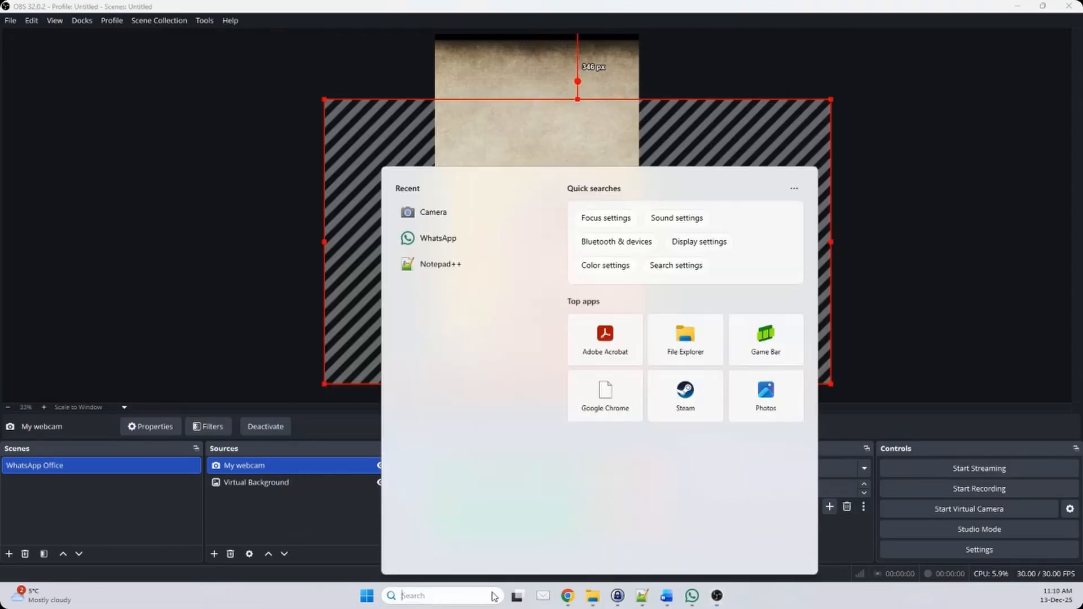
pyautogui.write('camera')
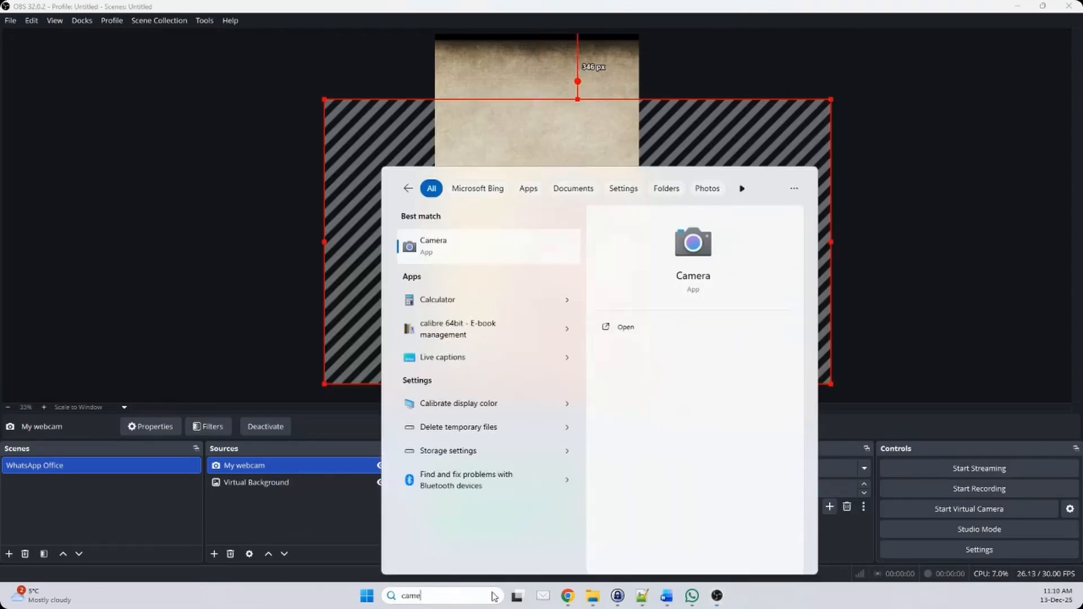
pyautogui.click(517, 246)
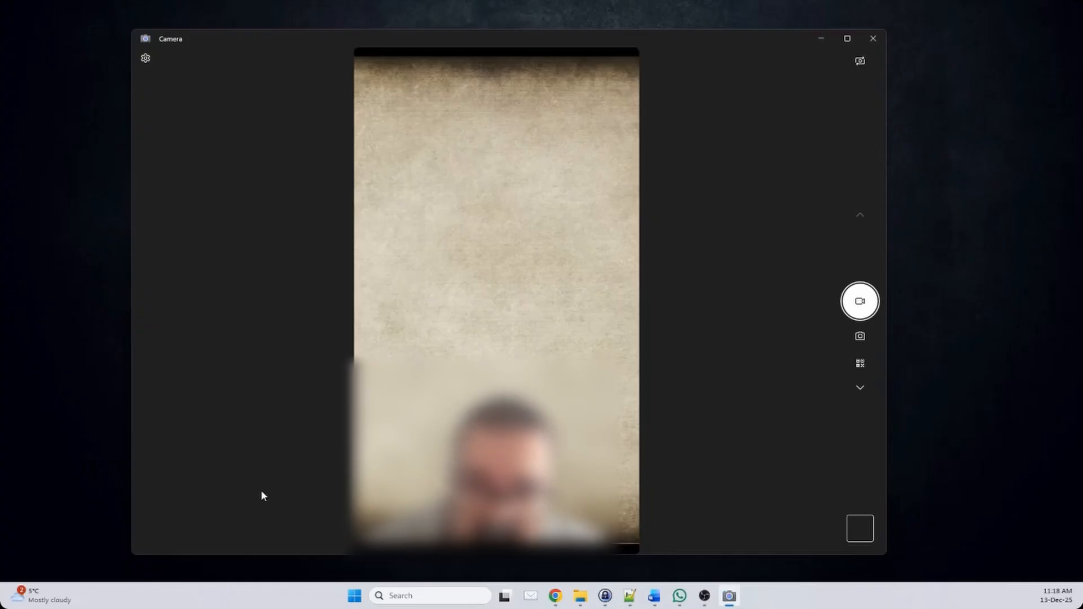
pyautogui.click(821, 39)
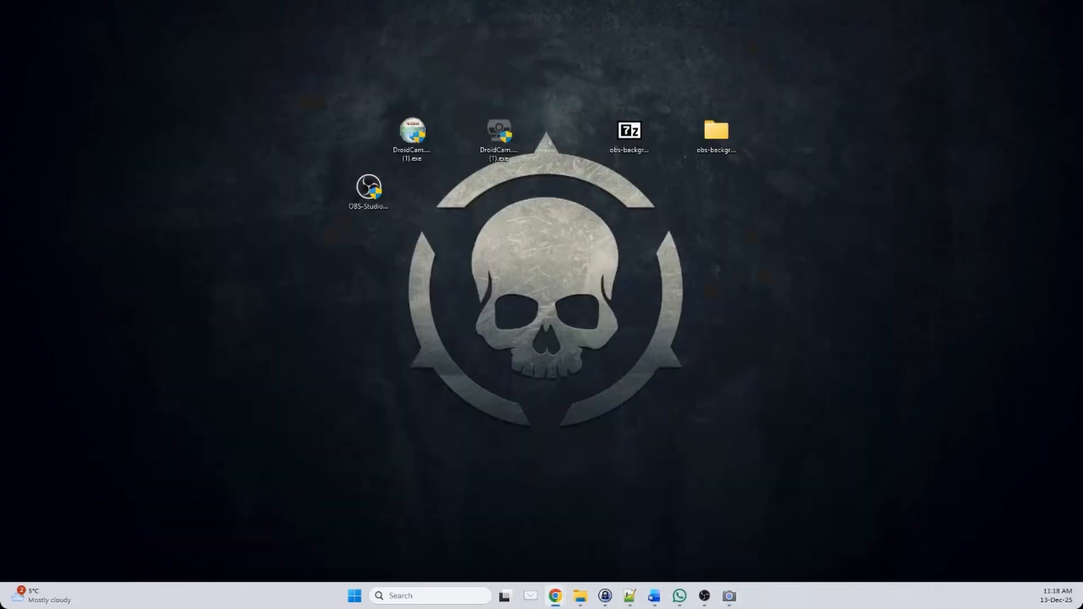
# - Select DroidCam Video as the camera for the ringing WhatsApp video call and maximize the call window
pyautogui.click(522, 337)
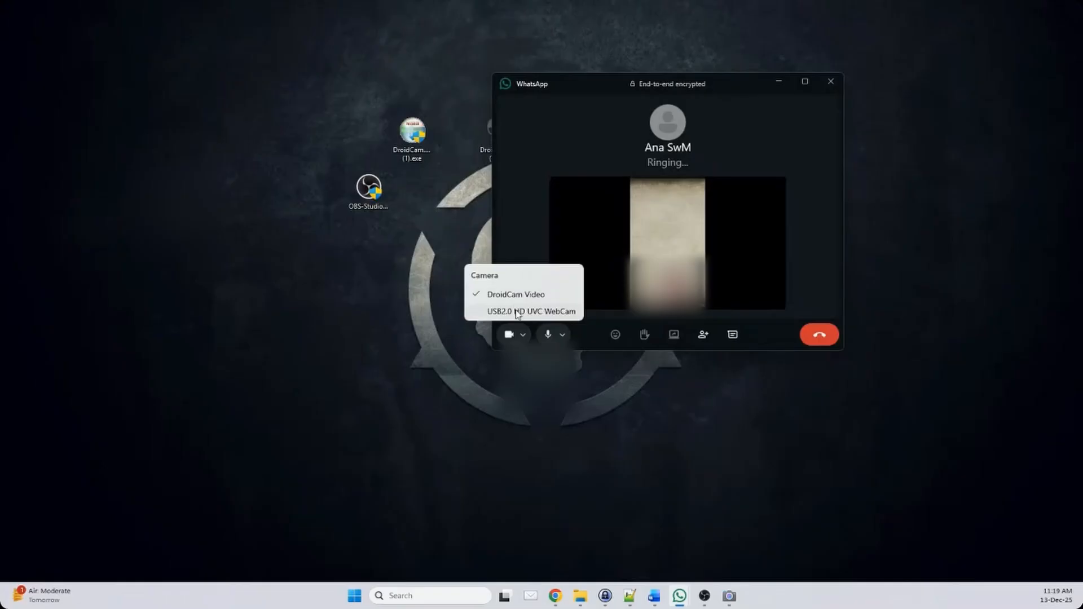
pyautogui.click(517, 297)
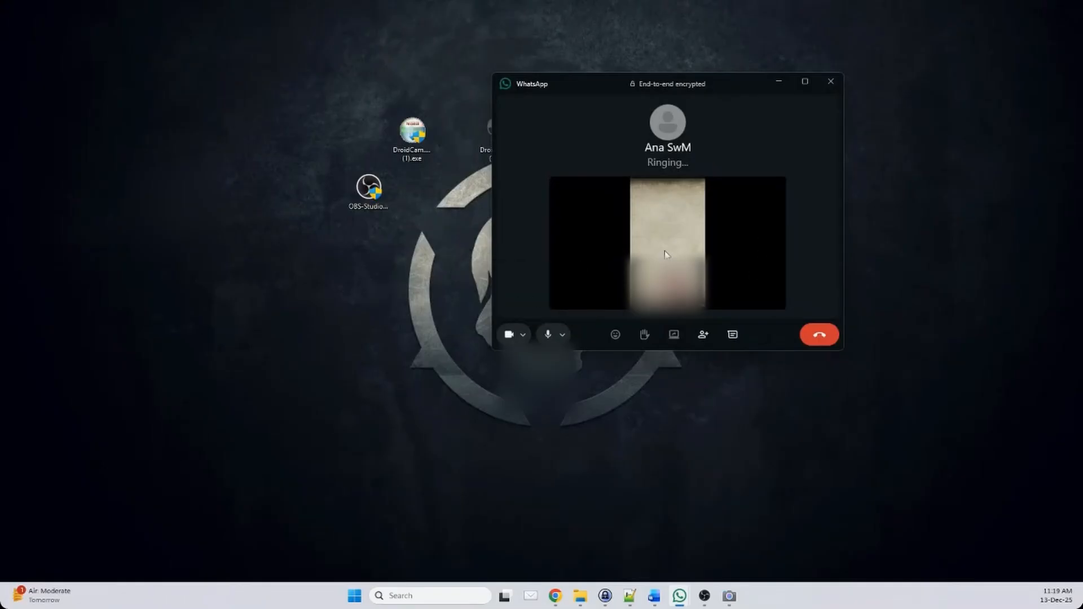
pyautogui.click(805, 82)
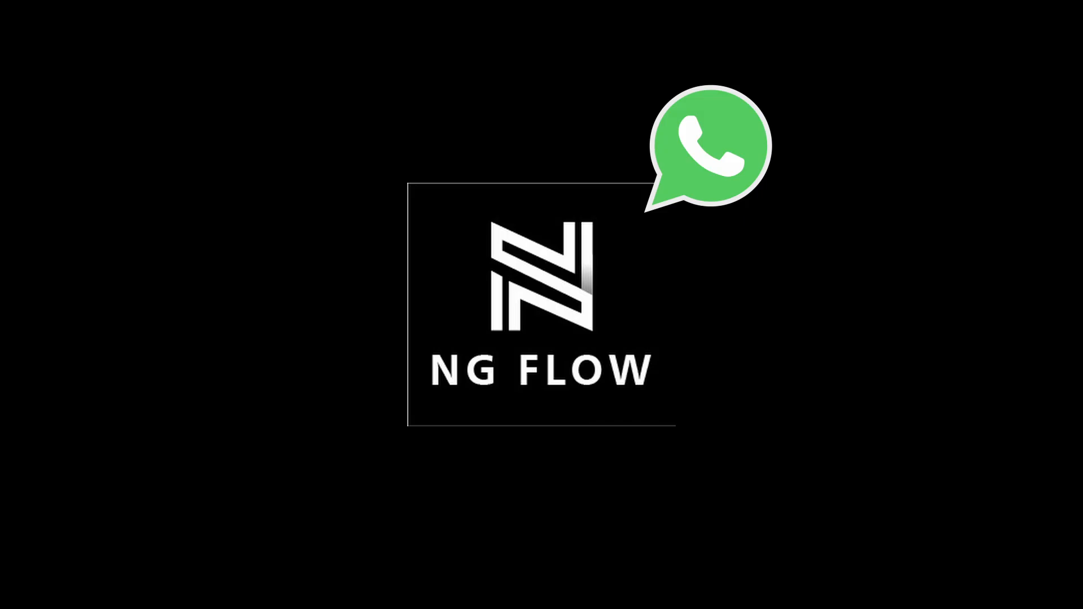